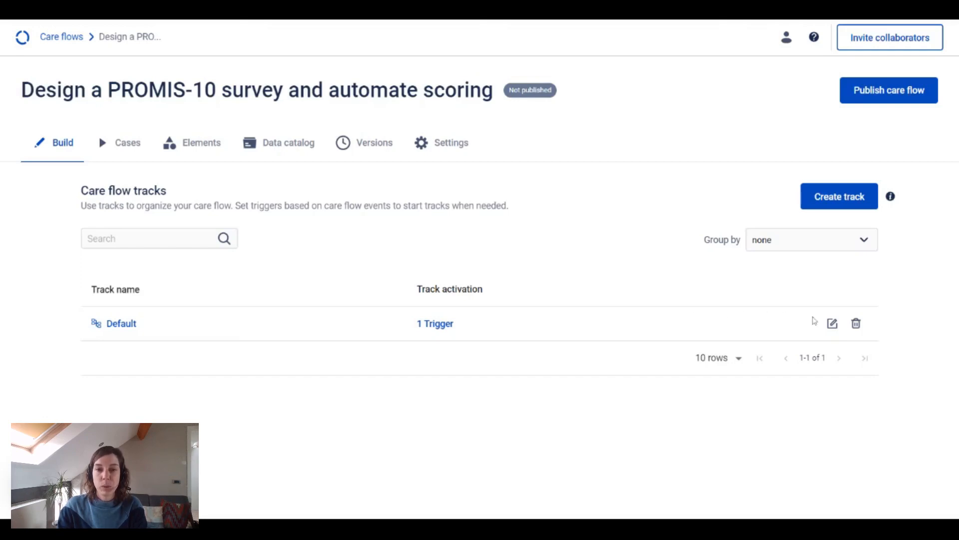
Rename the Default care flow track as Baseline PROMIS-10.
click(832, 323)
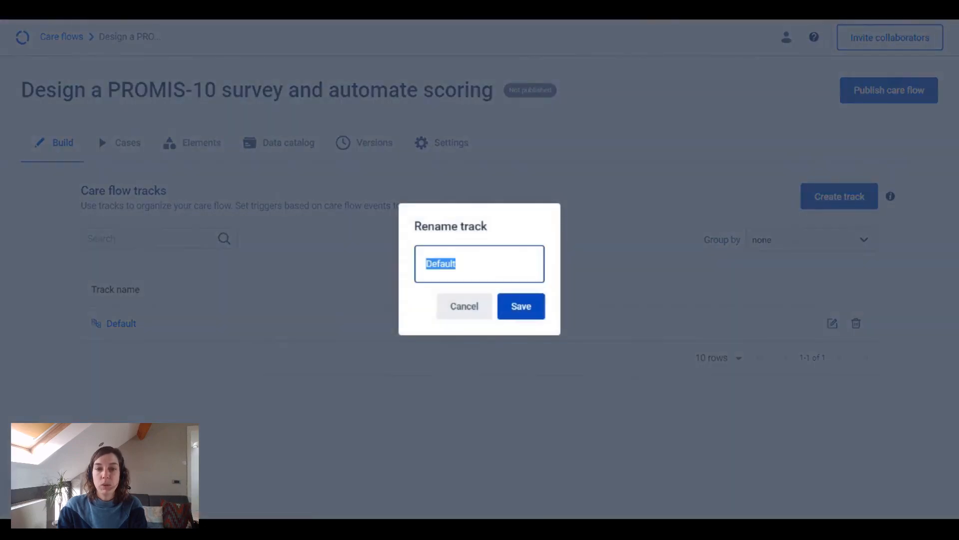
text(Baseline )
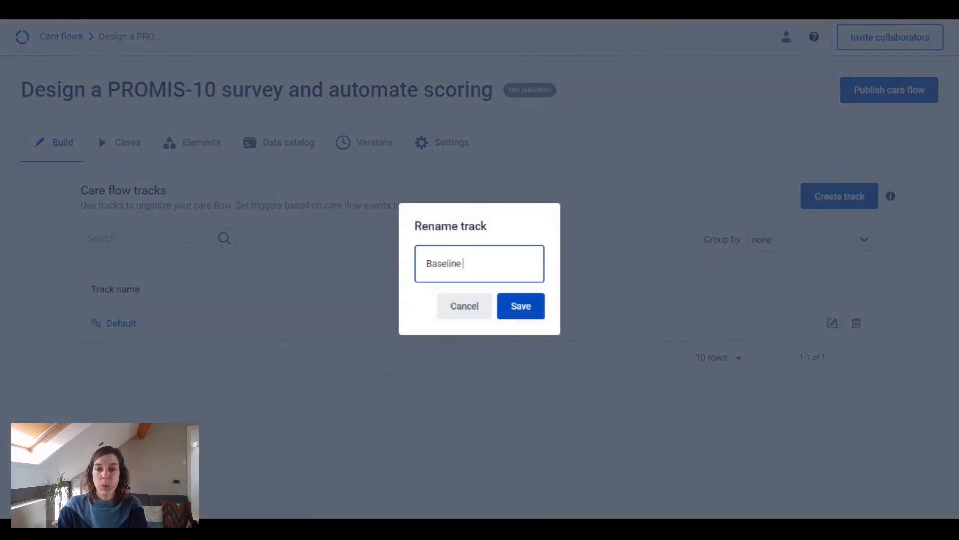
text(PROMIS-10)
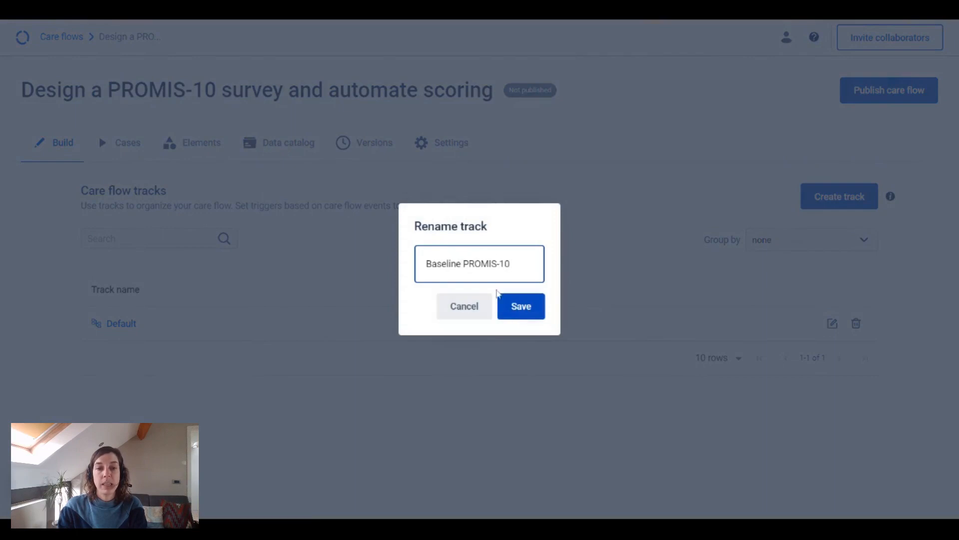
click(520, 310)
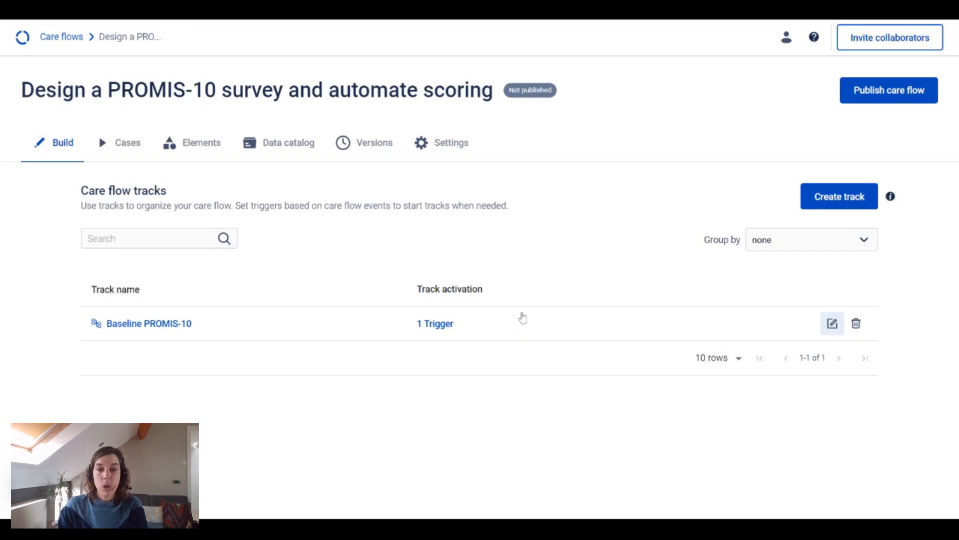
Open the Baseline PROMIS-10 track and place the saved Intro message step between Start and End.
click(205, 323)
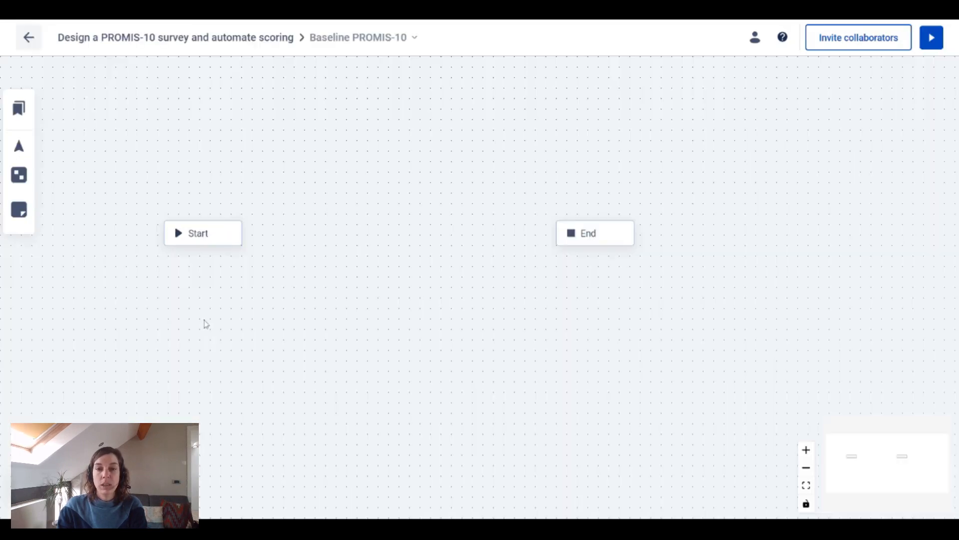
click(19, 110)
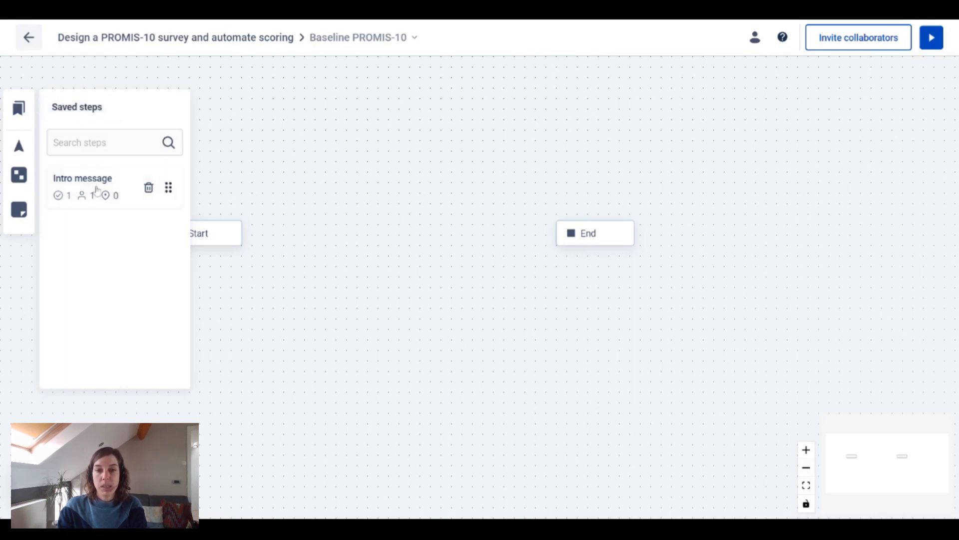
drag(97, 191, 377, 232)
Rename the Intro message step as PROMIS-10 Baseline and review the details of its Welcome message.
click(424, 241)
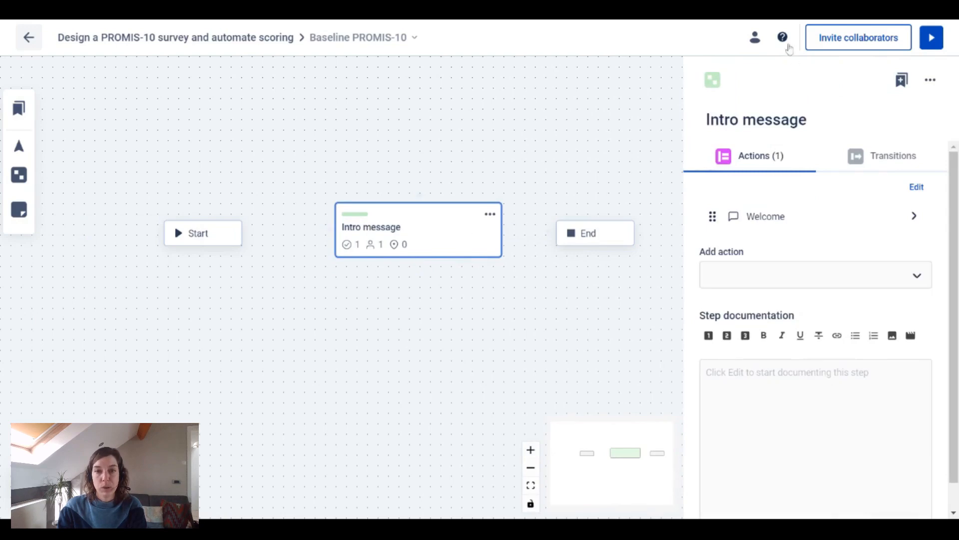
drag(809, 120, 705, 120)
text(PROMIS-10)
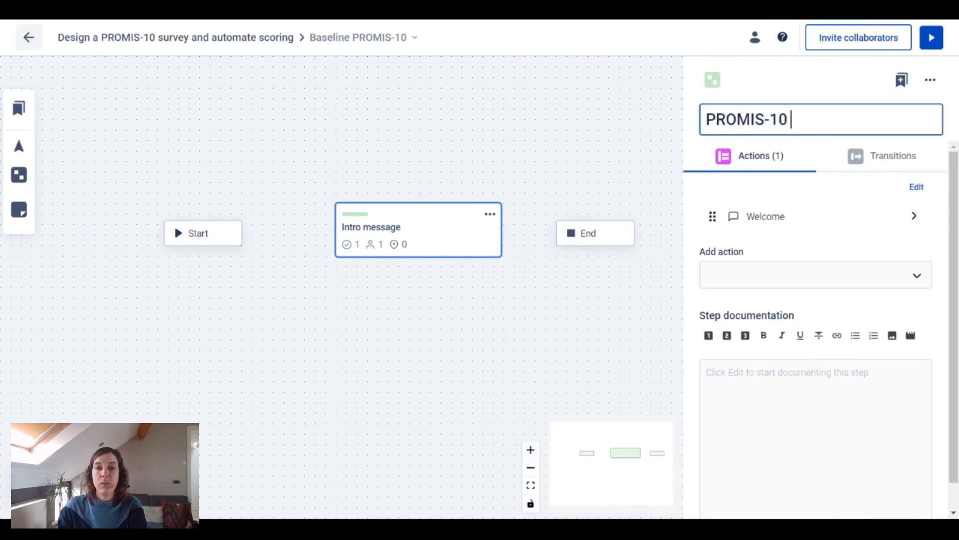
text( Baseline)
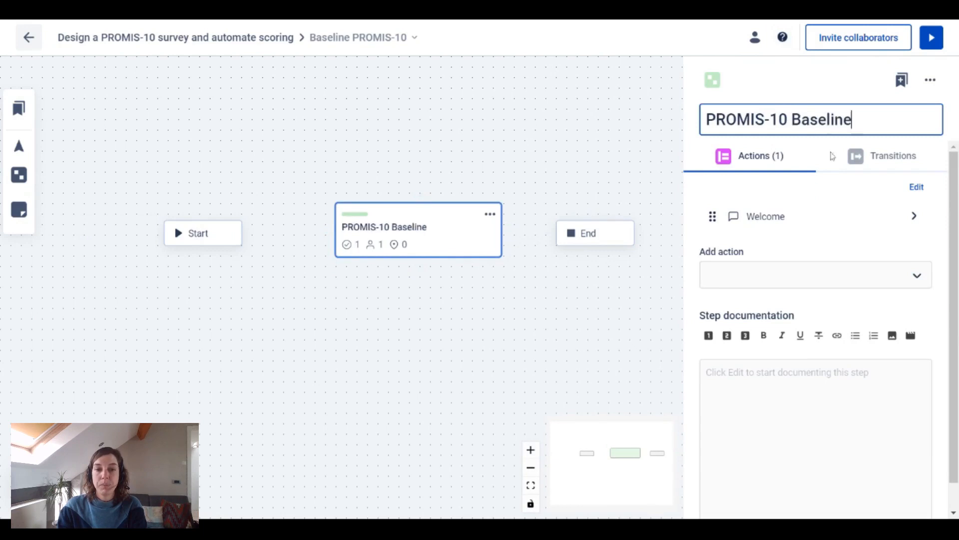
click(803, 226)
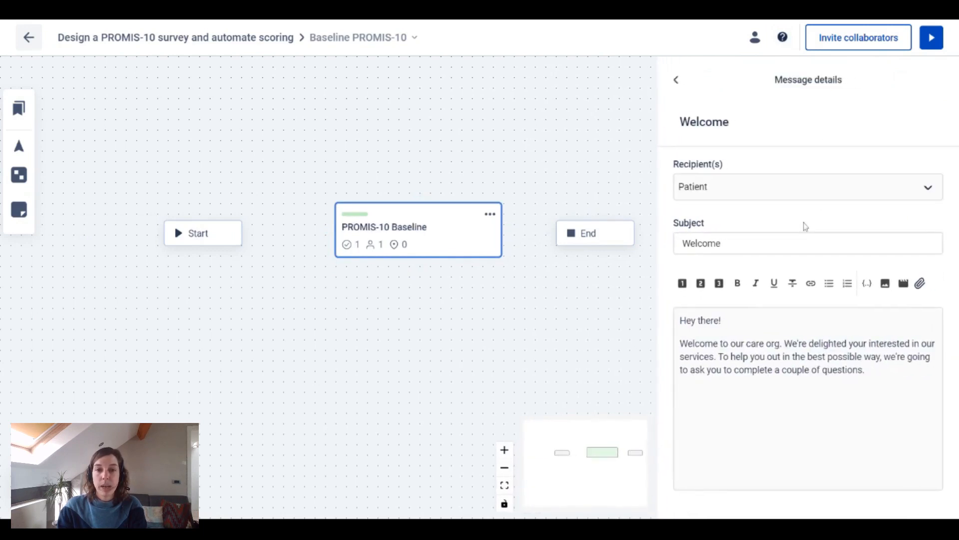
click(676, 80)
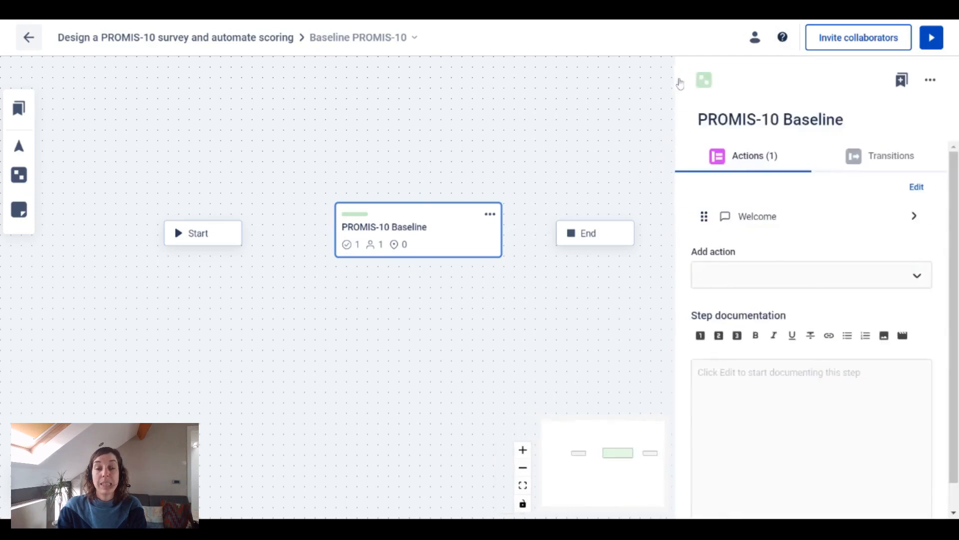
Add a form action to the PROMIS-10 Baseline step and create a new form named PROMIS-10 for it.
click(772, 276)
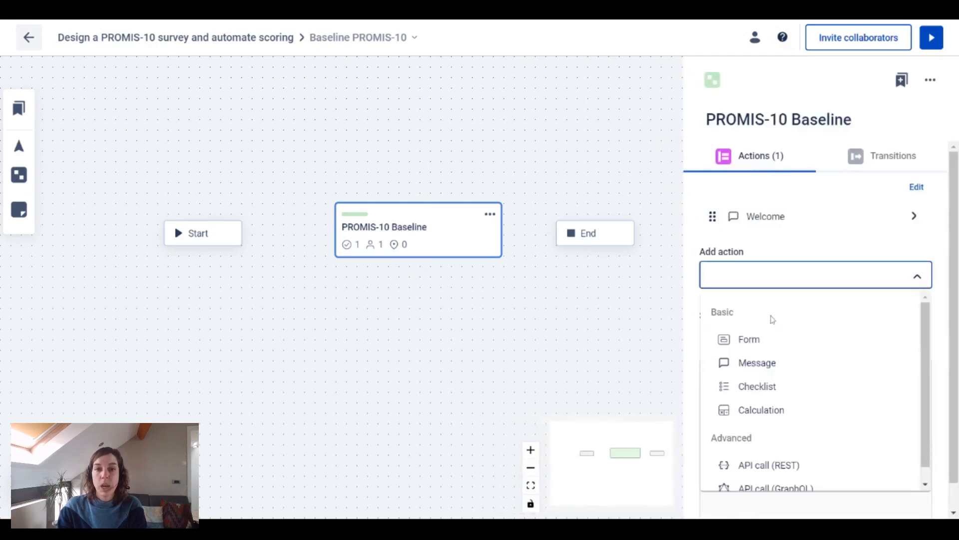
click(773, 340)
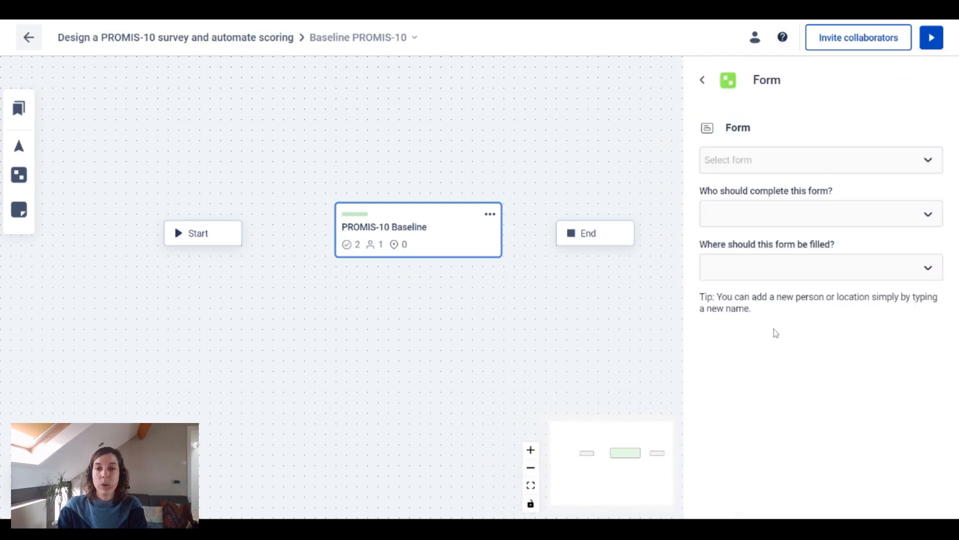
text(PROMIS)
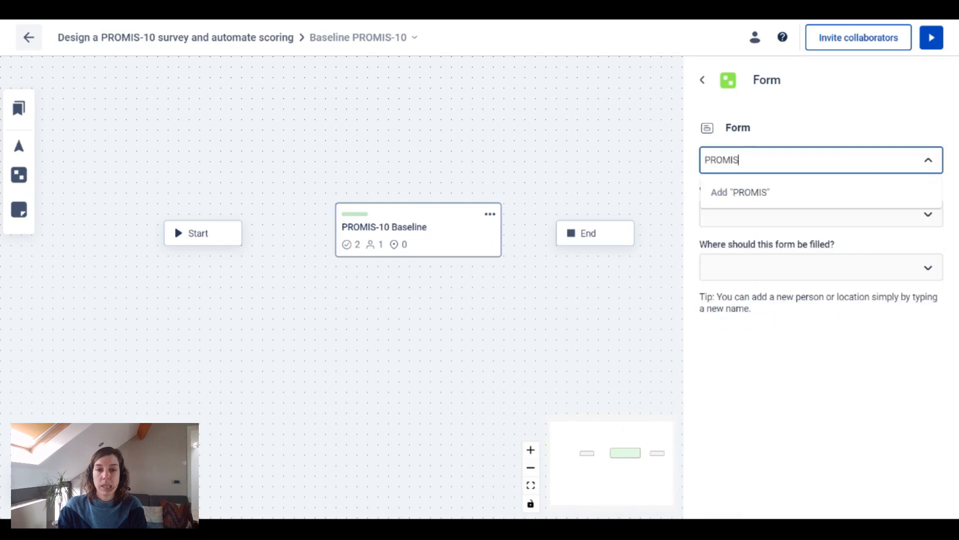
text(-10)
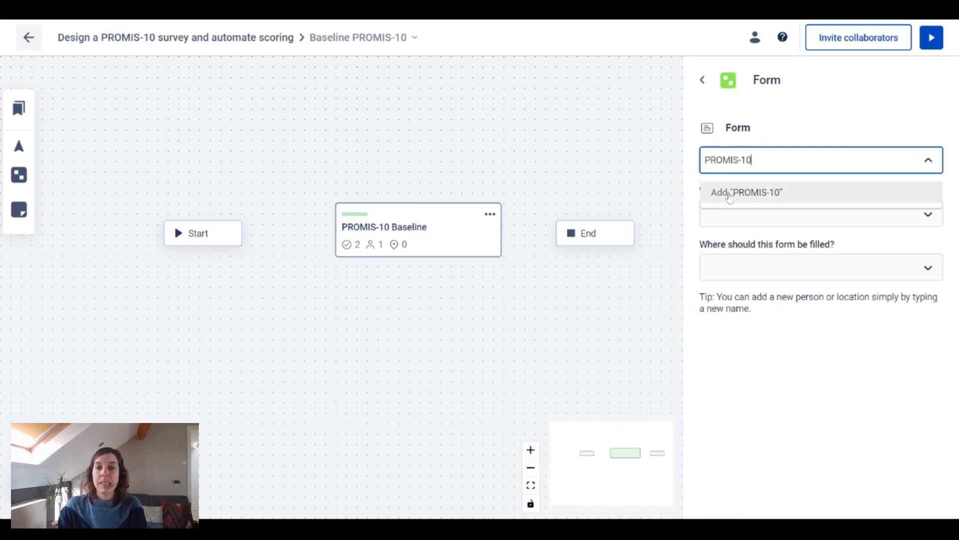
click(730, 194)
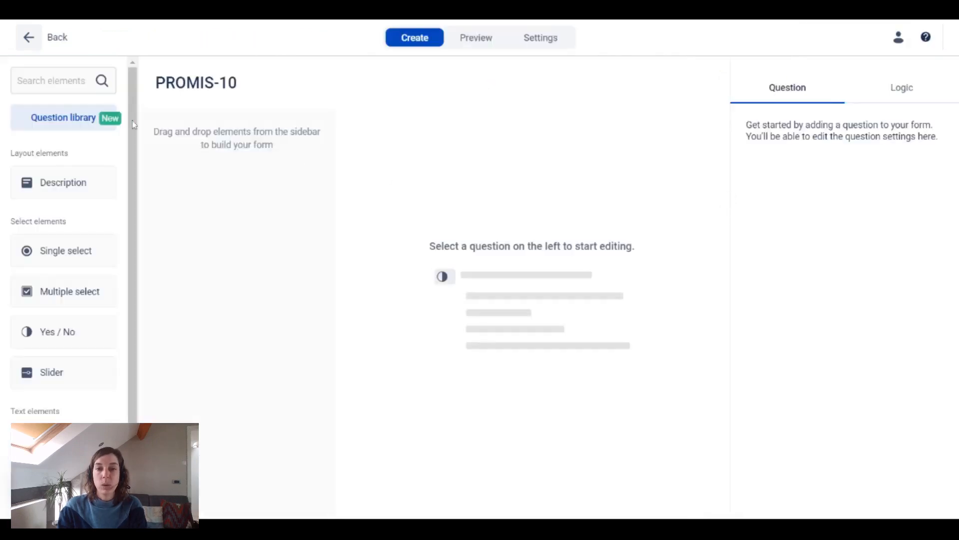
Import the validated PROMIS-10 questionnaire in English from the question library into the form.
click(76, 123)
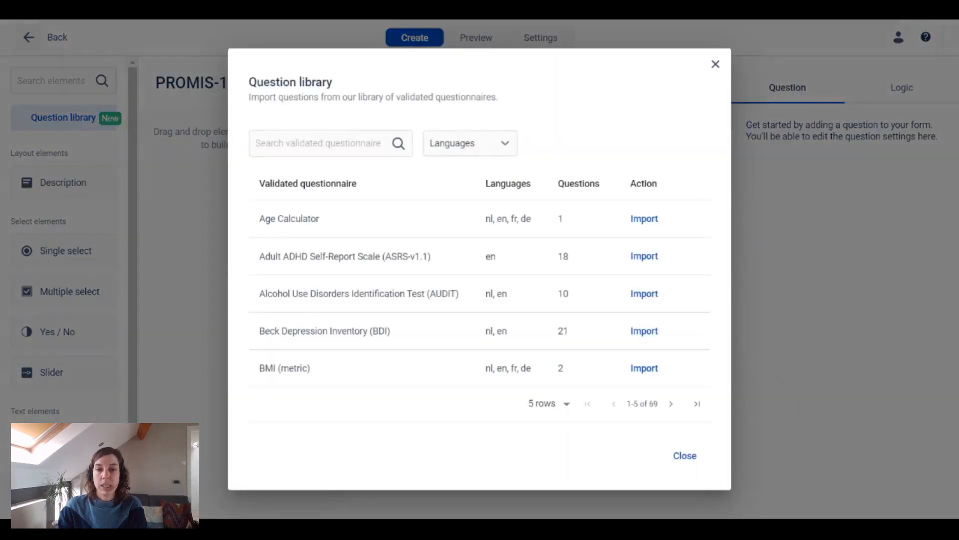
click(318, 143)
text(PROMIS)
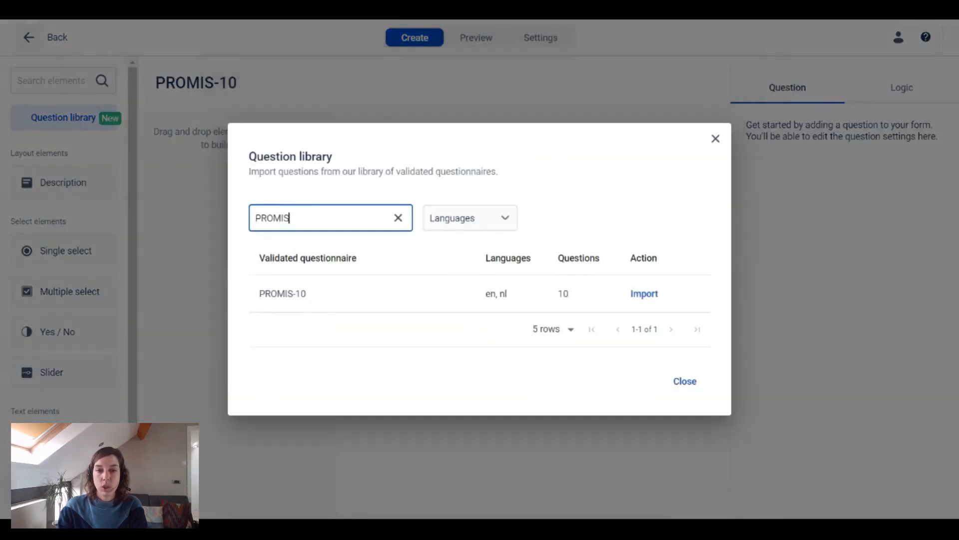
click(643, 296)
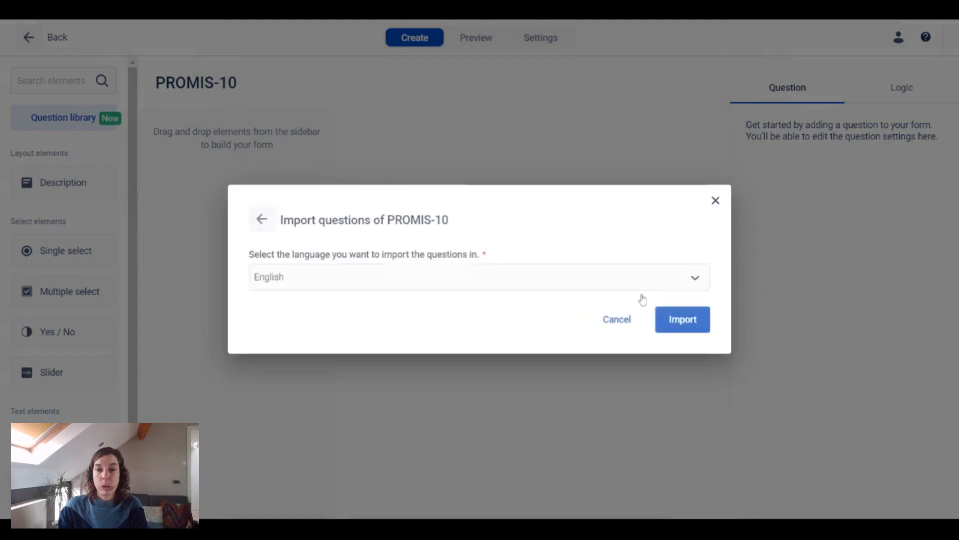
click(677, 319)
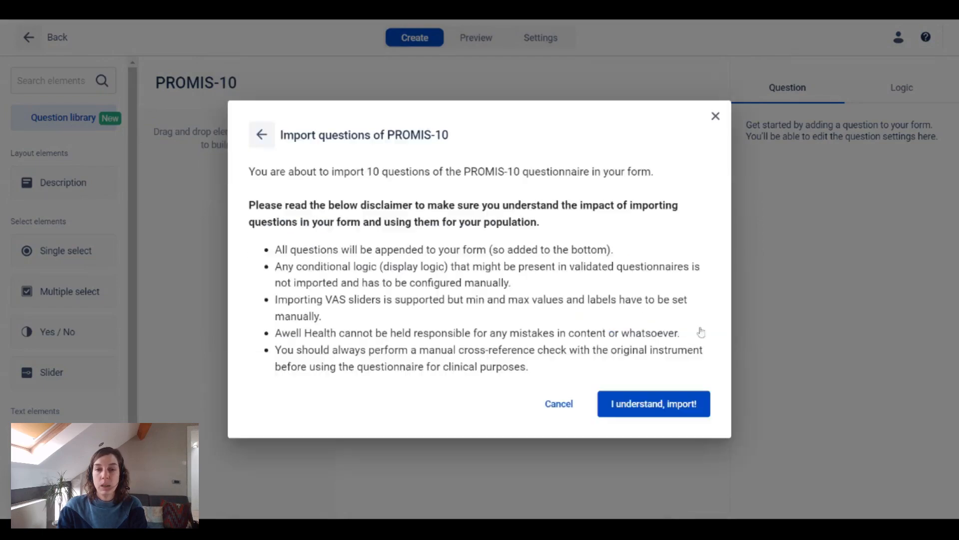
click(671, 411)
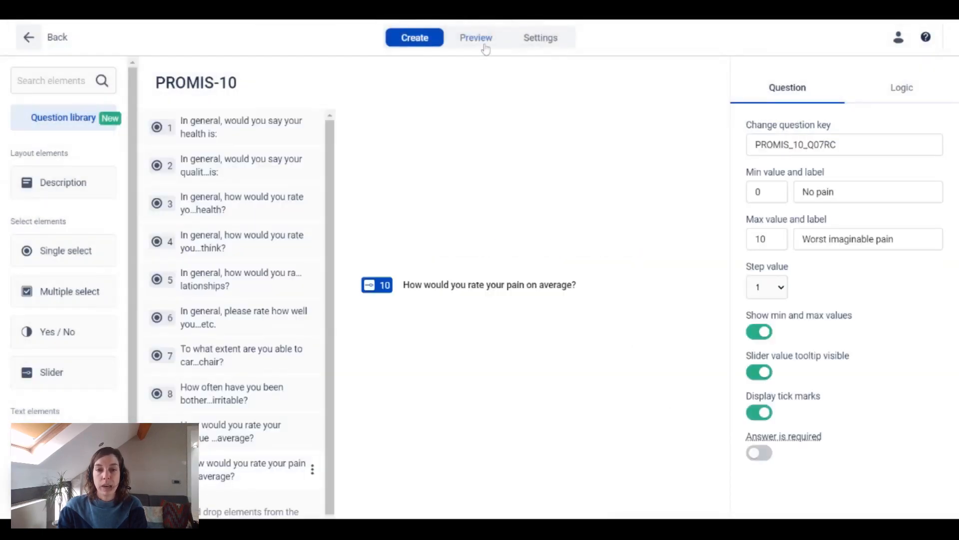
Preview the PROMIS-10 form, try the average pain slider at 7, and return to the track.
click(482, 39)
scroll(622, 321, down, 15)
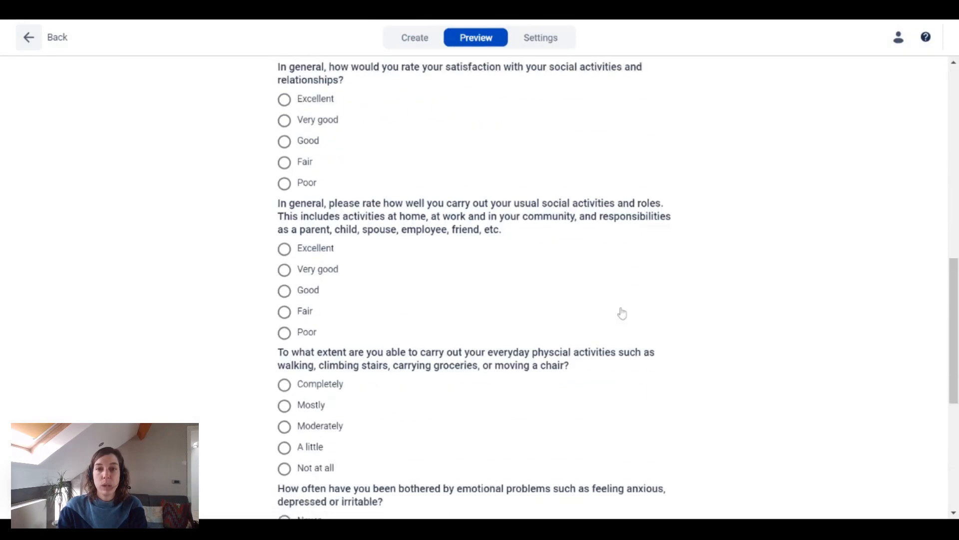
click(403, 494)
click(553, 488)
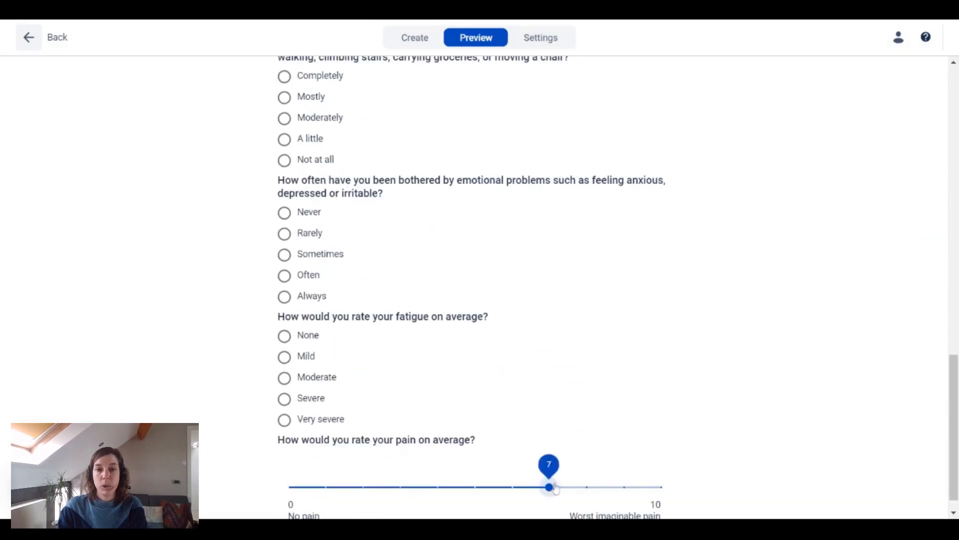
scroll(595, 452, down, 1)
click(30, 38)
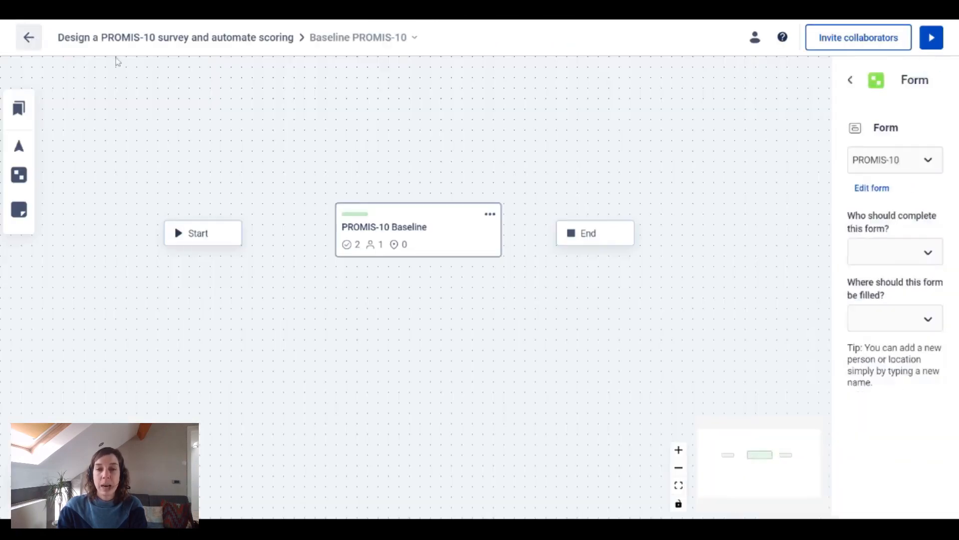
Set Patient as the person who completes the form and rename the action as PROMIS-10 Form.
click(809, 239)
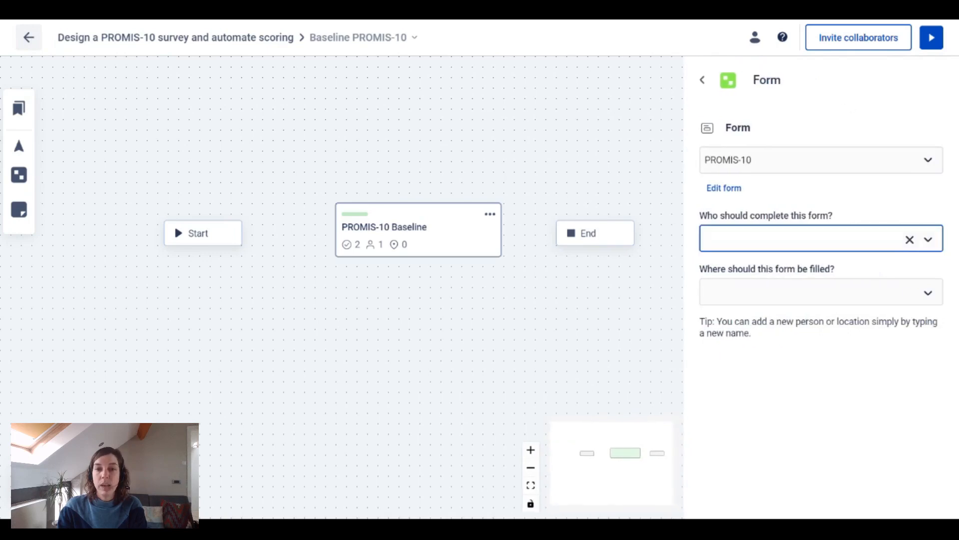
text(pat)
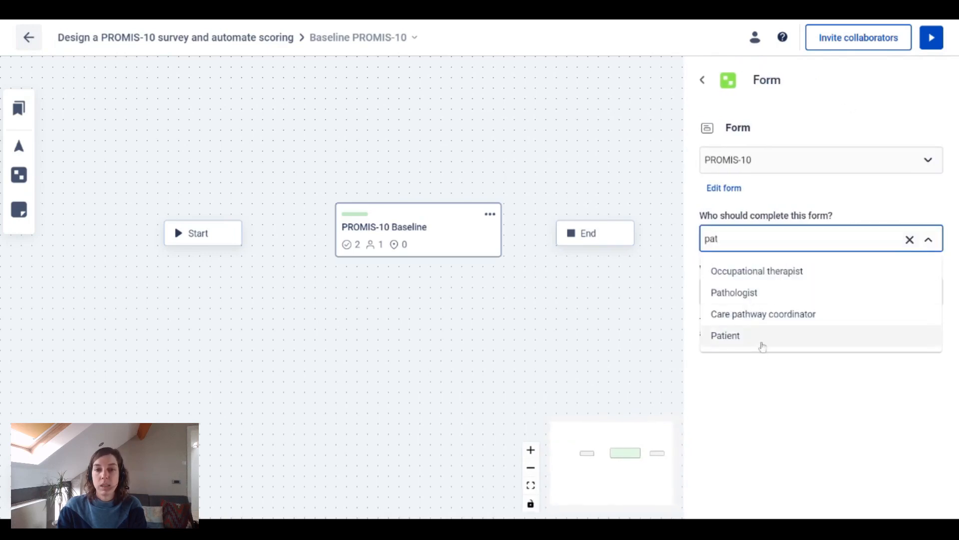
click(760, 346)
text(PROMIS-10)
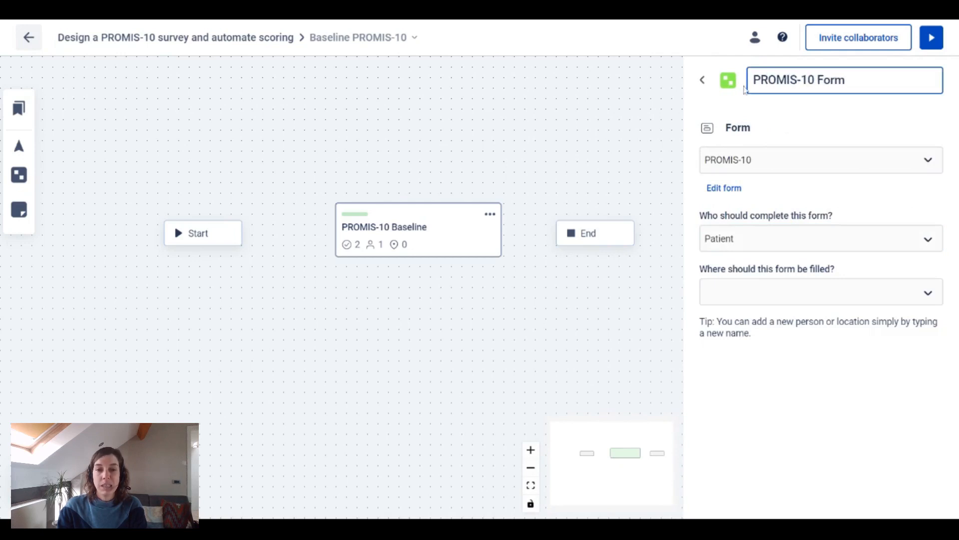
click(702, 79)
Add a calculation action to the PROMIS-10 Baseline step and name it PROMIS-10 Calculation.
click(817, 313)
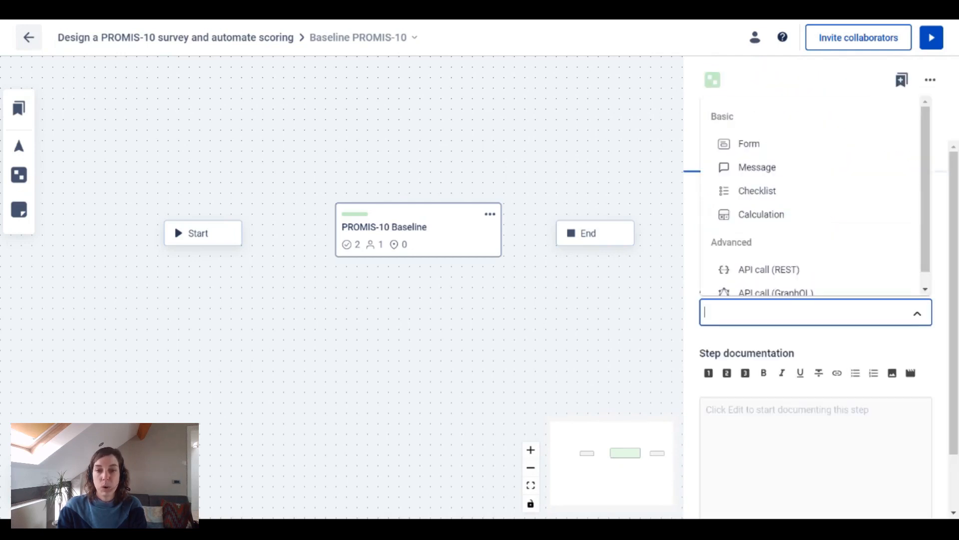
click(803, 223)
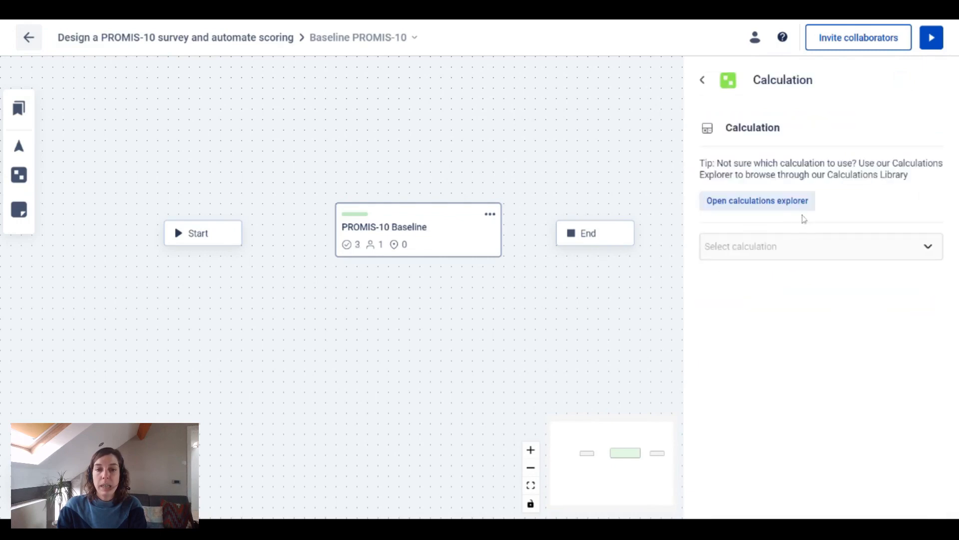
click(754, 80)
text(PROMIS-10)
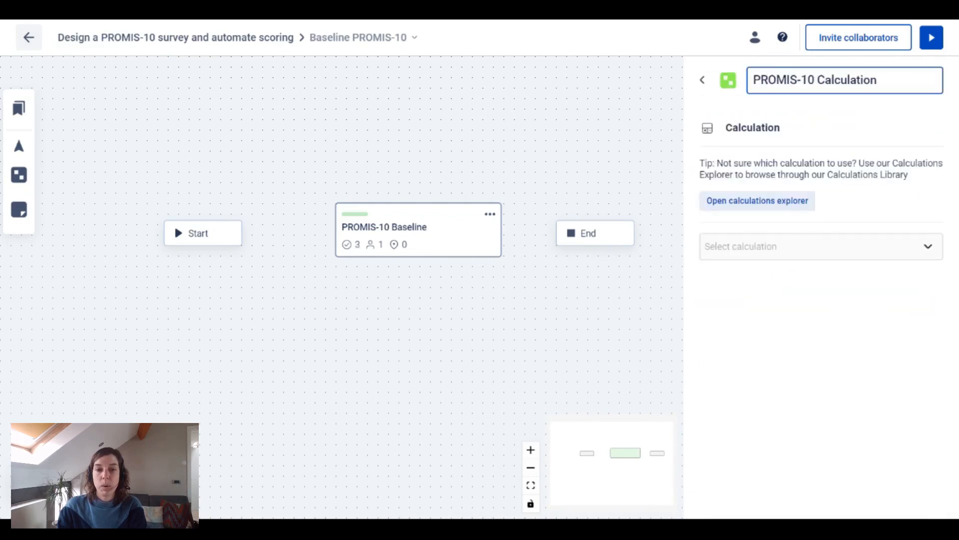
Choose PROMIS-10 as the score to compute in the calculation action.
click(844, 246)
scroll(847, 329, down, 3)
scroll(846, 330, down, 12)
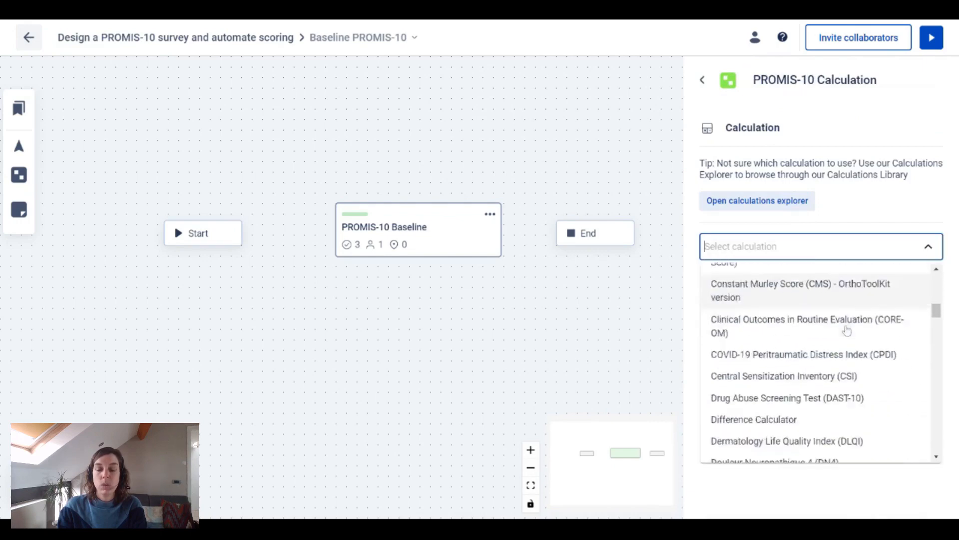
text(promis)
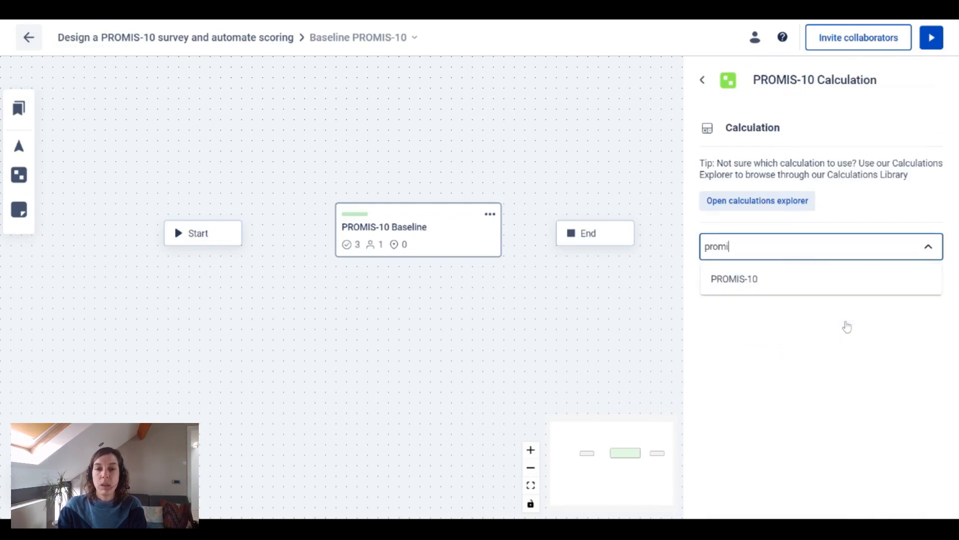
click(844, 285)
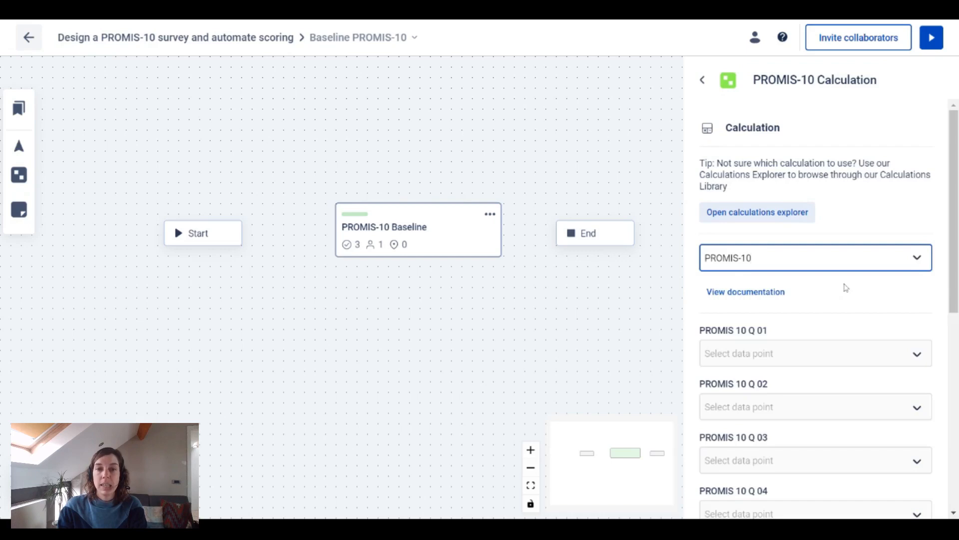
Map calculation inputs PROMIS 10 Q 01 and Q 02 to the data points promis10.PROMIS_10_Q01 and promis10.PROMIS_10_Q02.
click(788, 354)
text(PROMIS_10_Q)
click(788, 154)
click(788, 407)
text(PROMIS_10_Q)
click(799, 228)
Map calculation inputs PROMIS 10 Q 03, Q 04, Q 05 and Q 09 R to their matching promis10 data points Q03, Q04, Q05 and Q09R.
scroll(832, 306, down, 3)
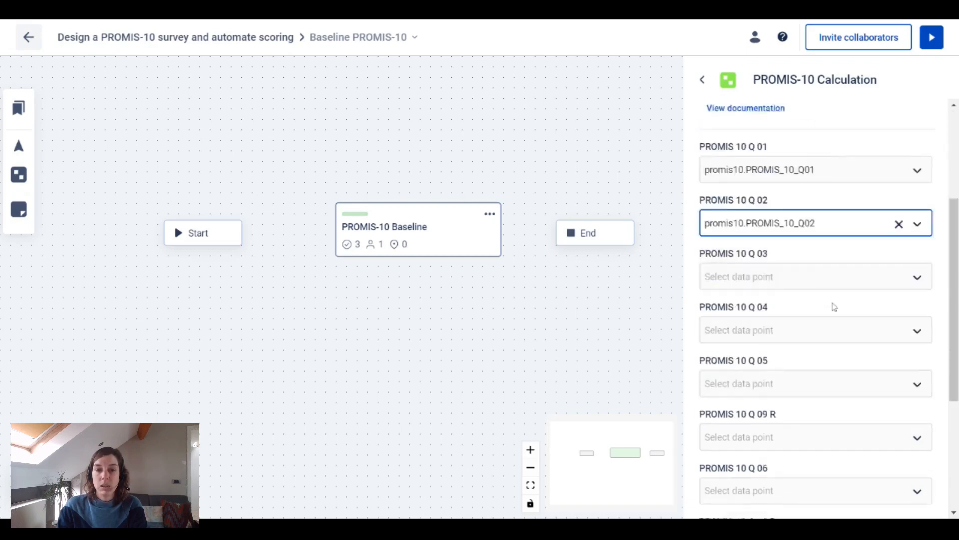
click(809, 268)
text(PROMIS_10_Q)
click(798, 340)
click(796, 318)
text(PROMIS_10_Q)
click(789, 185)
click(789, 371)
text(PROMIS_10_Q)
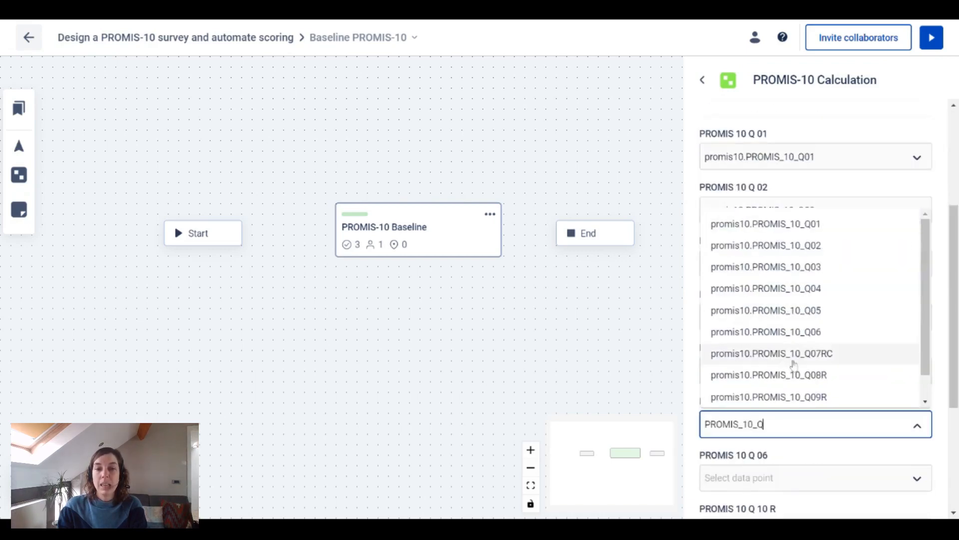
click(794, 397)
Map calculation inputs PROMIS 10 Q 06 and Q 10 R to the data points promis10.PROMIS_10_Q06 and promis10.PROMIS_10_Q10R.
scroll(793, 370, down, 2)
click(793, 349)
click(791, 255)
click(789, 400)
click(788, 368)
Map calculation inputs PROMIS 10 Q 08 R and Q 07 RC to the data points promis10.PROMIS_10_Q08R and promis10.PROMIS_10_Q07RC.
click(785, 453)
text(PROMIS_10_Q)
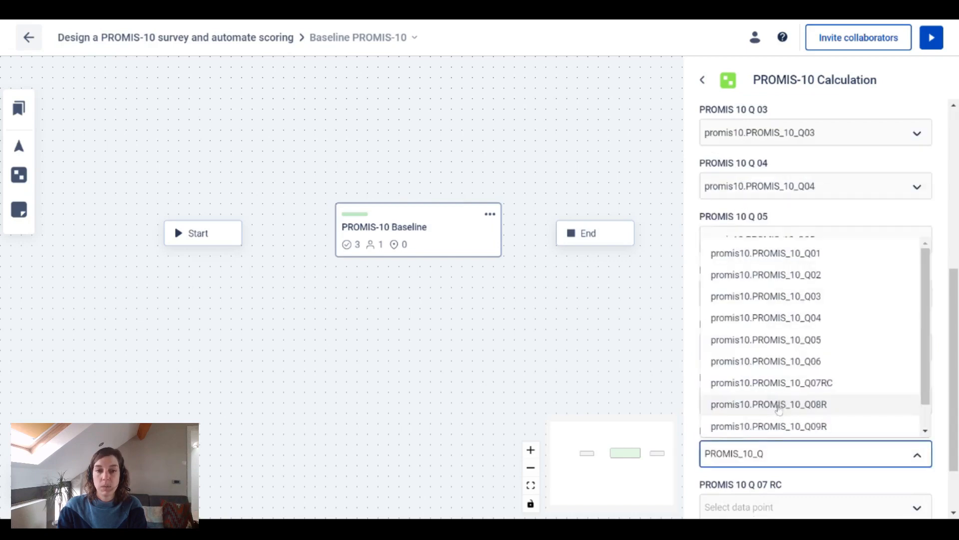
click(780, 409)
scroll(790, 380, down, 2)
click(790, 431)
text(PROMIS_10_Q)
click(771, 360)
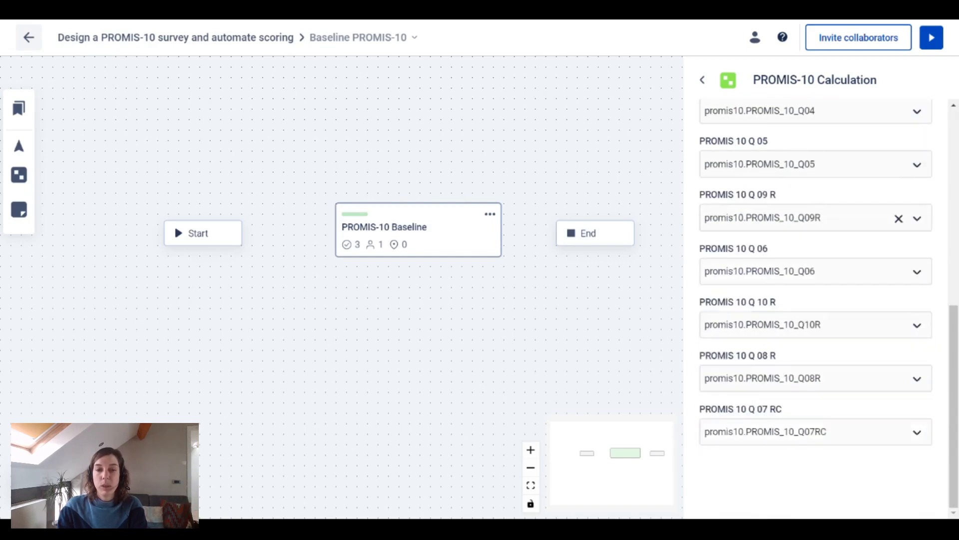
Leave the calculation settings and connect Start to the PROMIS-10 Baseline step and that step to End.
click(702, 80)
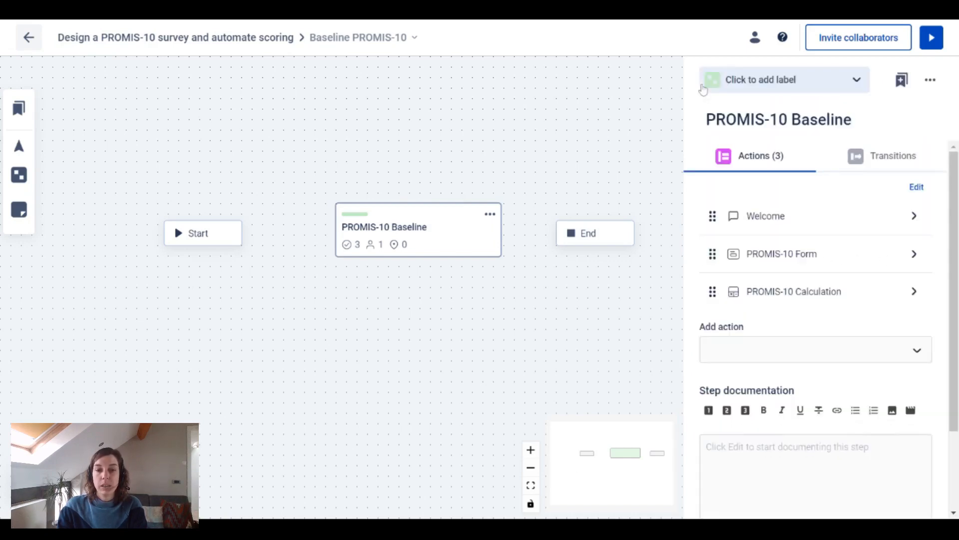
drag(245, 232, 328, 230)
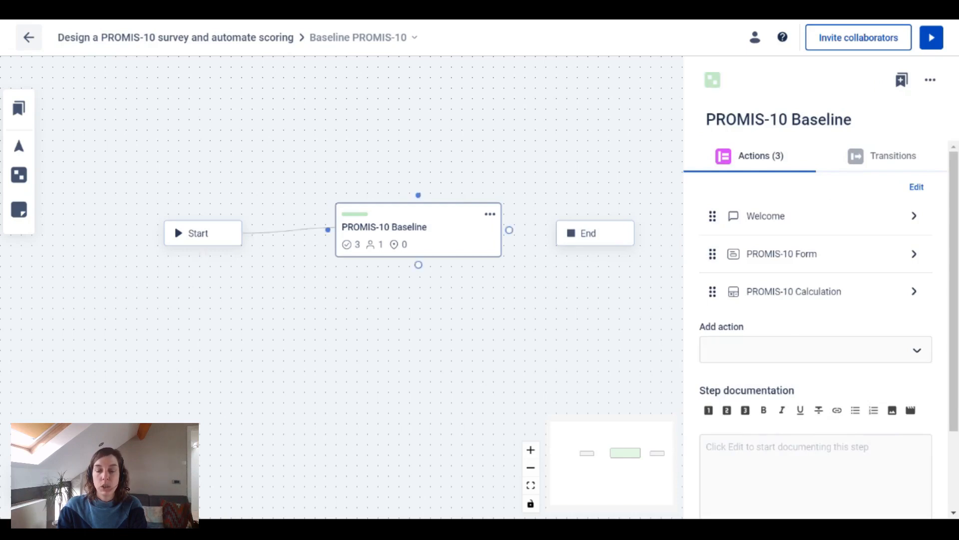
drag(510, 230, 550, 232)
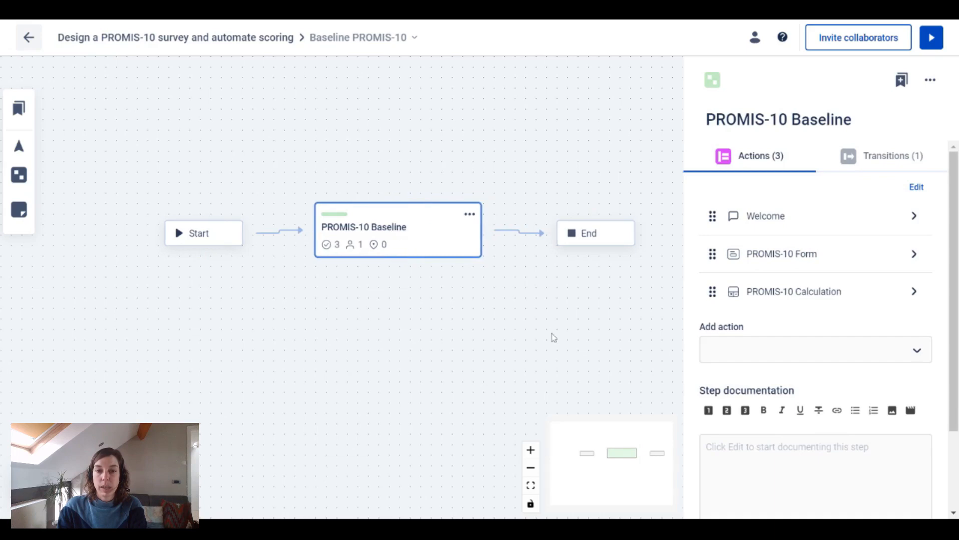
click(799, 349)
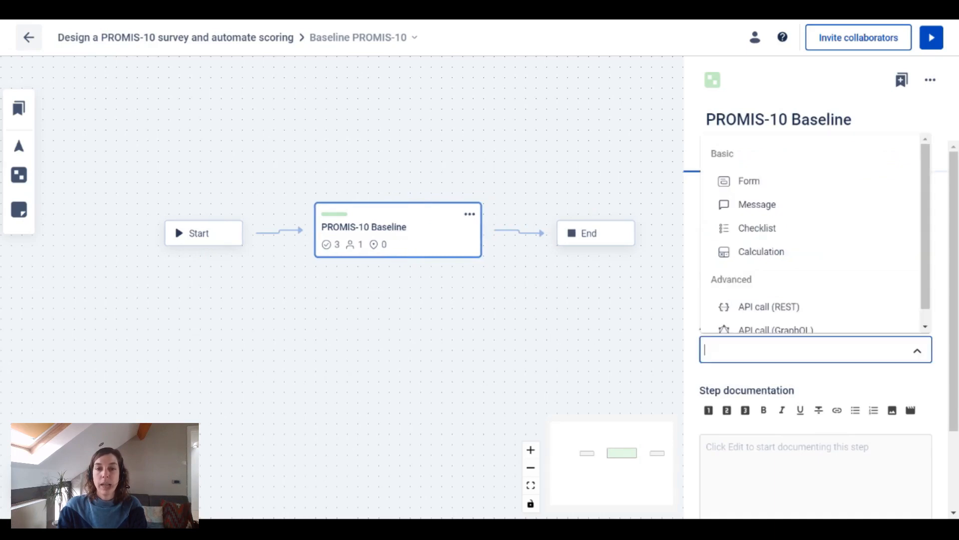
scroll(773, 236, down, 1)
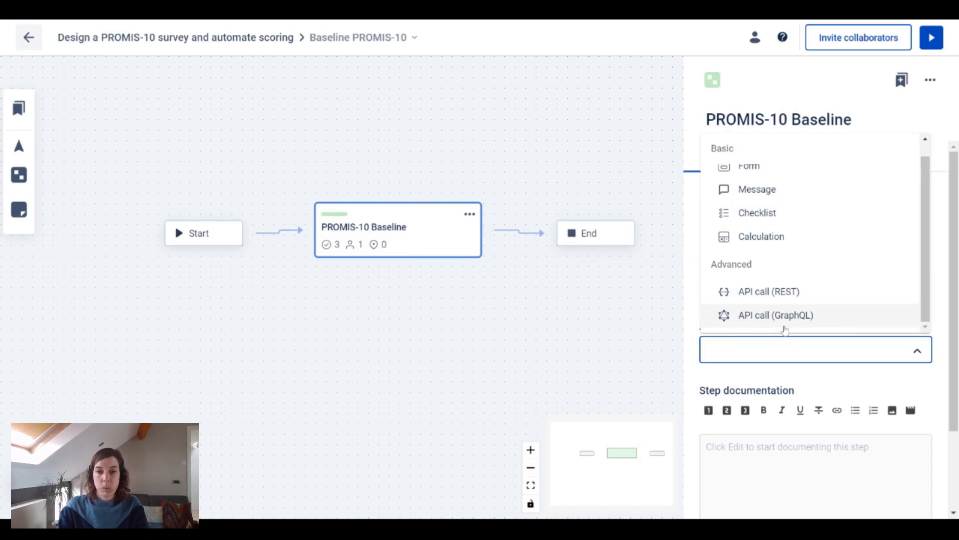
Return to the care flow overview and publish it with the version note "V1, PROMIS-10 form and calculation at baseline".
click(29, 37)
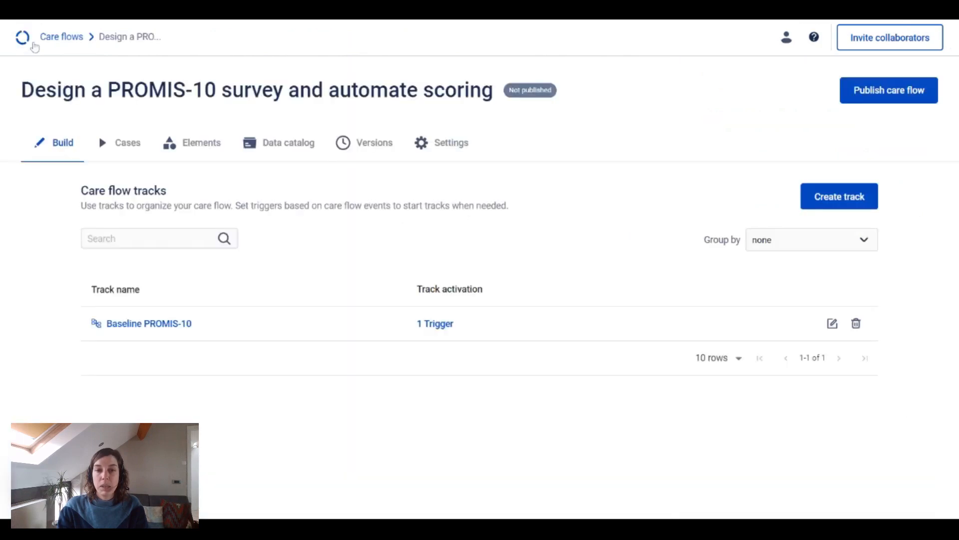
click(905, 94)
click(440, 319)
text(V1,)
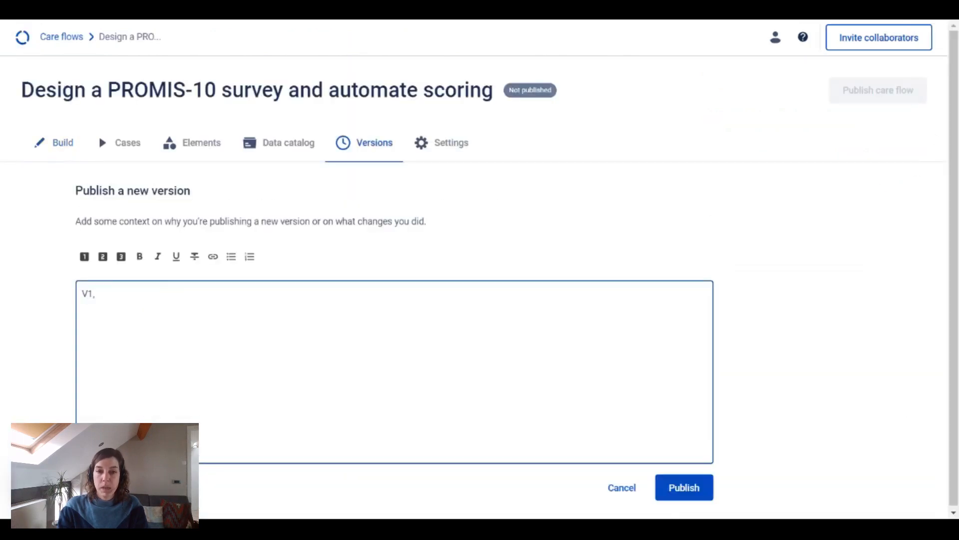
text( PROMIS-10 form and calculation at baseline)
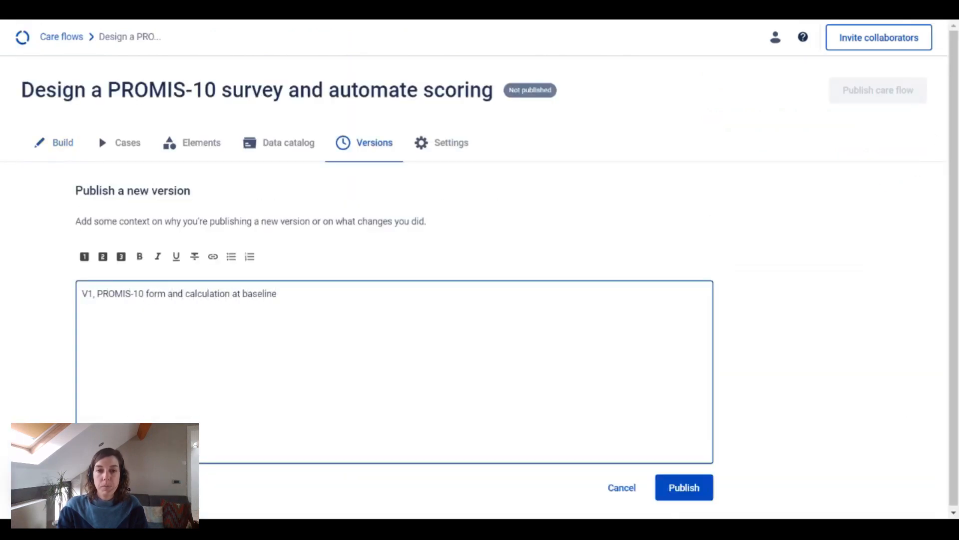
click(692, 494)
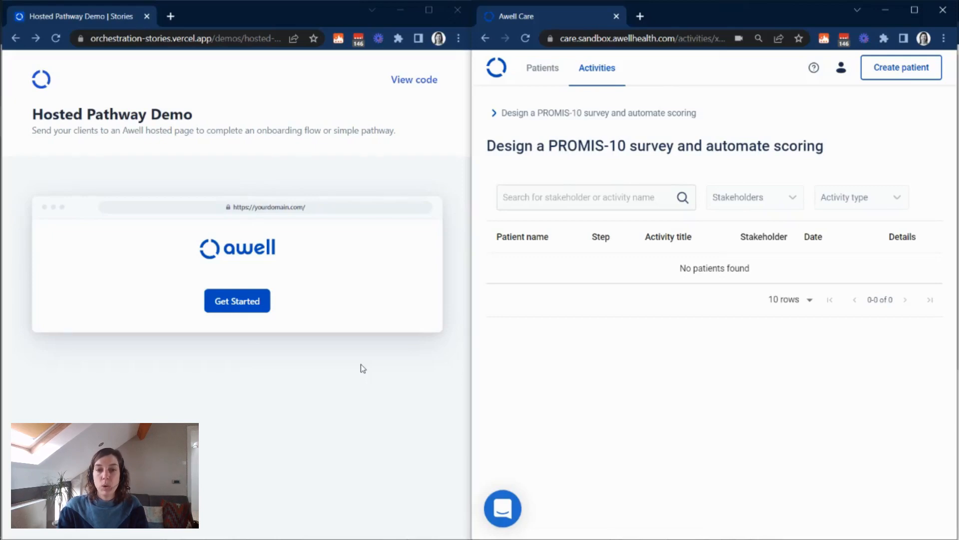
Start the care flow in the Hosted Pathway Demo and open the new case's activity feed in Awell Care.
click(246, 306)
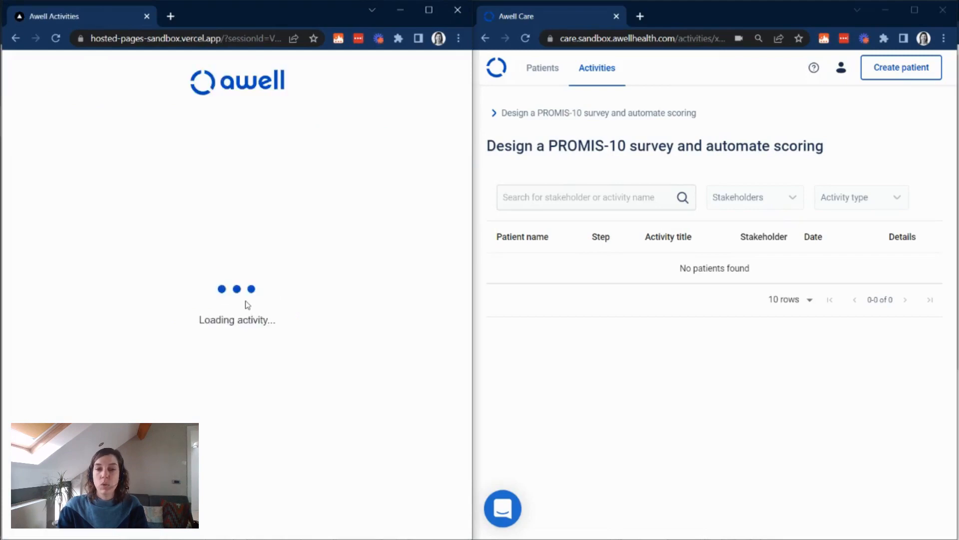
click(525, 38)
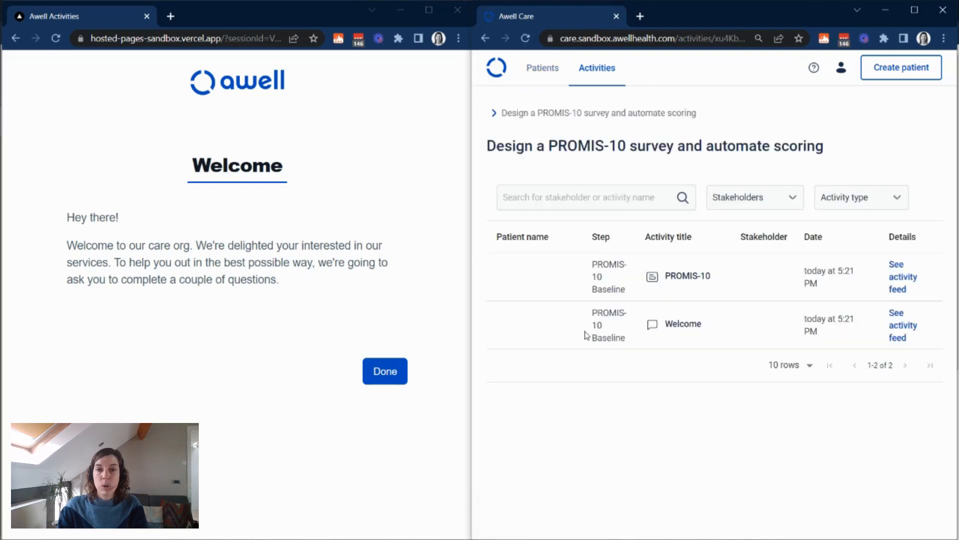
click(904, 286)
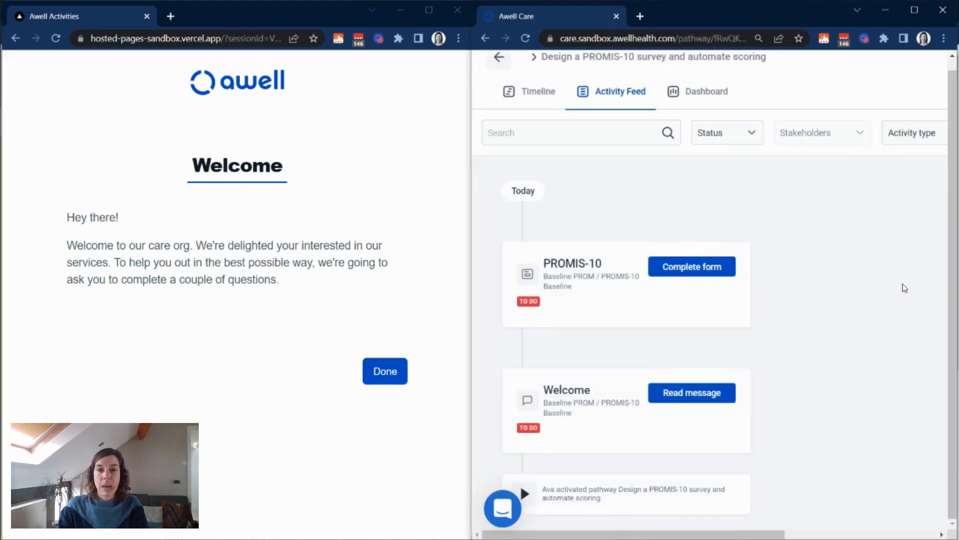
scroll(844, 287, down, 1)
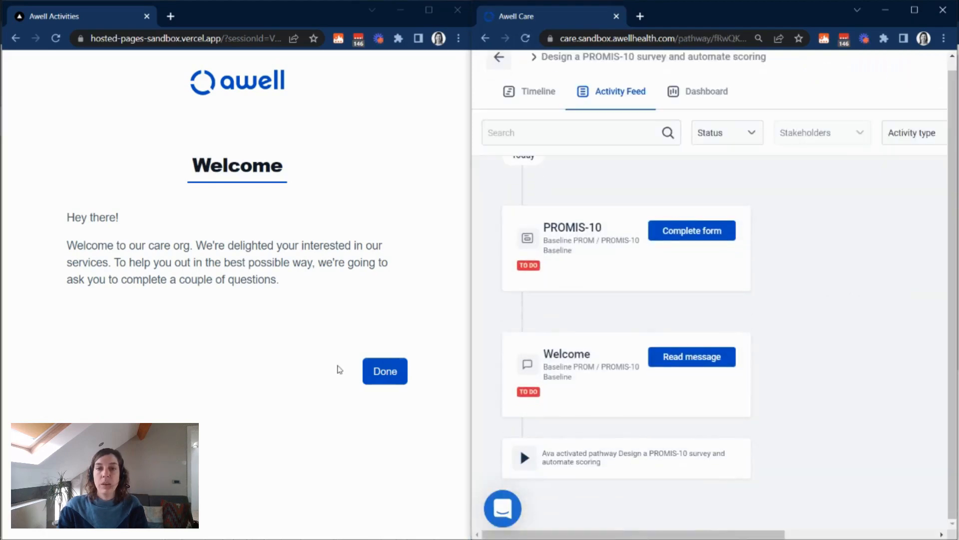
Mark the Welcome message as done in the hosted pathway and start the PROMIS-10 form.
click(382, 372)
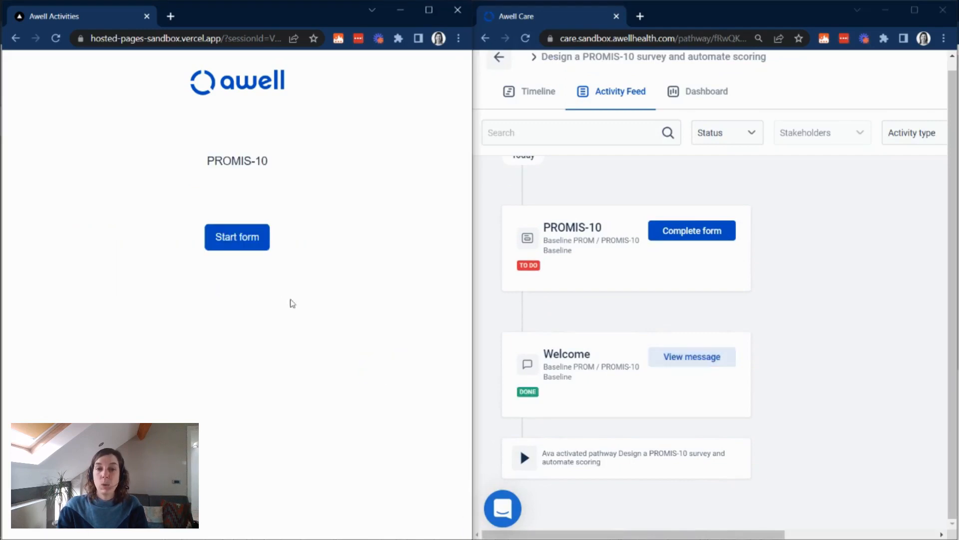
click(242, 231)
Answer Very good for general health, Good for quality of life and Good for physical health in the PROMIS-10 form.
click(104, 257)
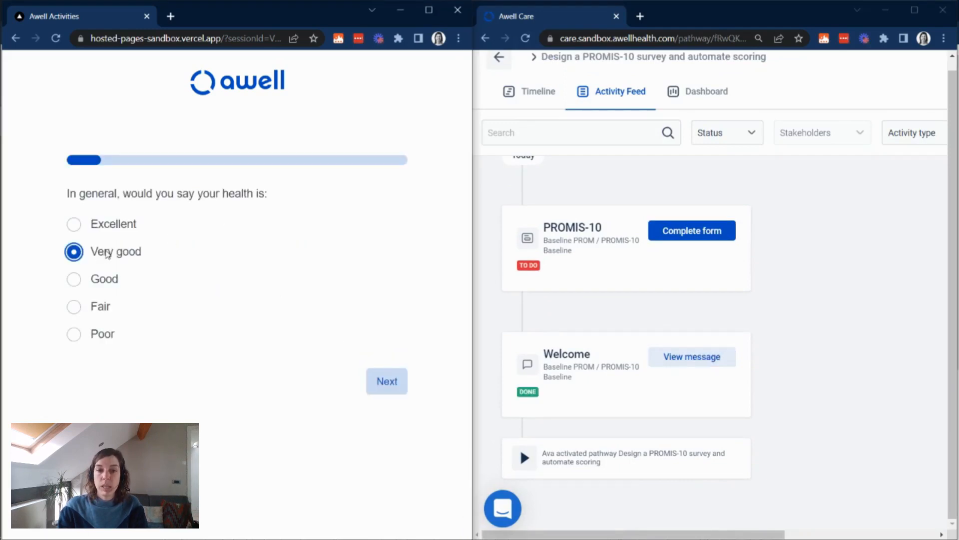
click(386, 381)
click(107, 281)
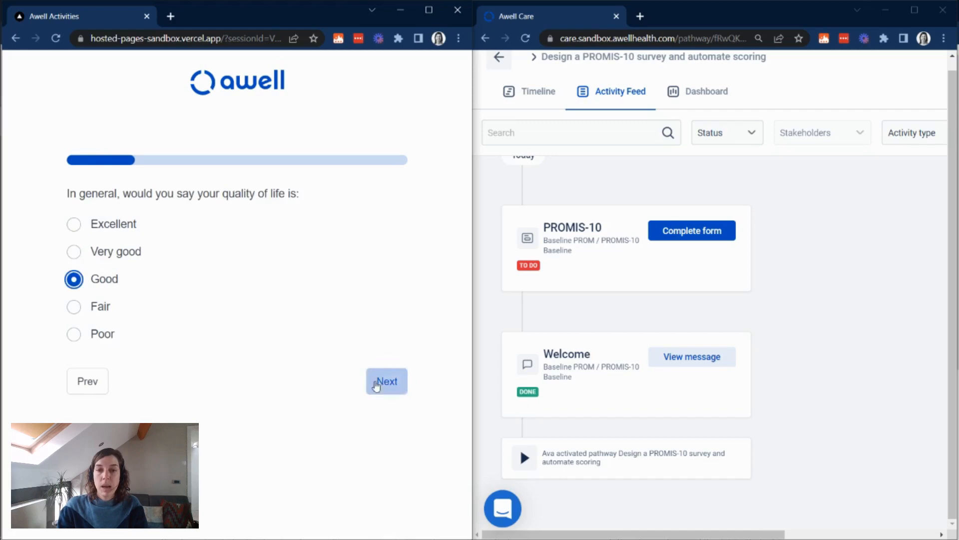
click(392, 382)
click(108, 285)
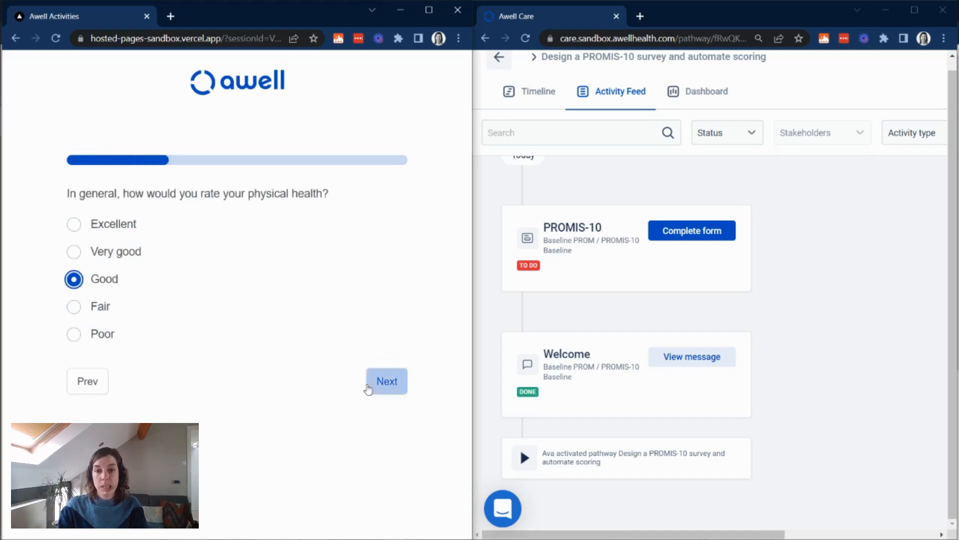
click(380, 387)
Answer the fourth question, rate satisfaction with social activities as Very good, and rate carrying out usual social roles as Good.
click(97, 325)
click(378, 407)
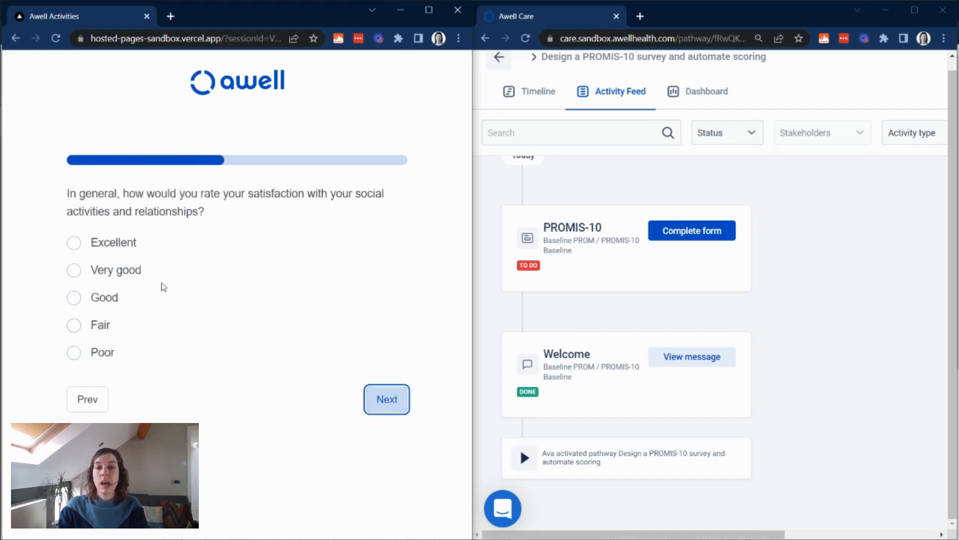
click(107, 270)
click(387, 402)
click(136, 341)
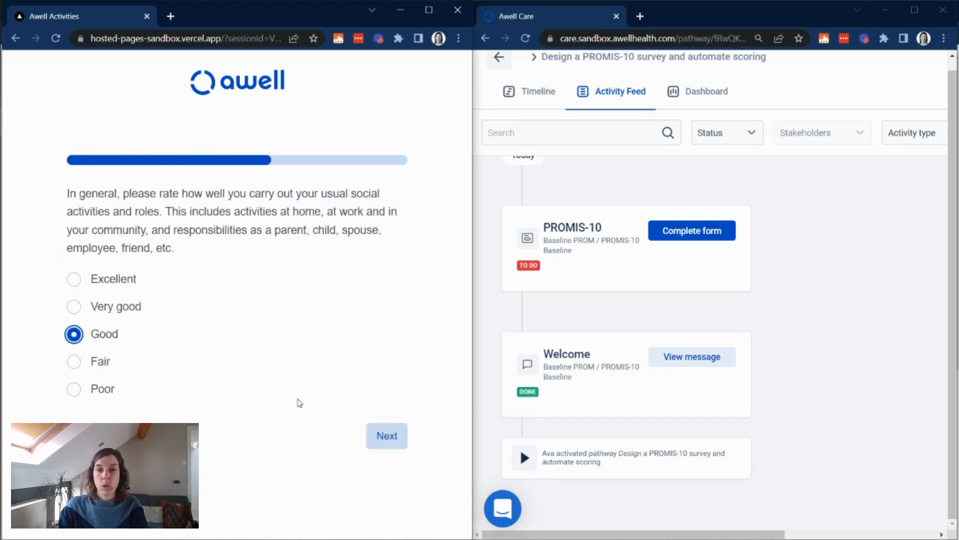
click(387, 438)
Answer Not at all for carrying out everyday physical activities and Sometimes for being bothered by emotional problems.
click(125, 374)
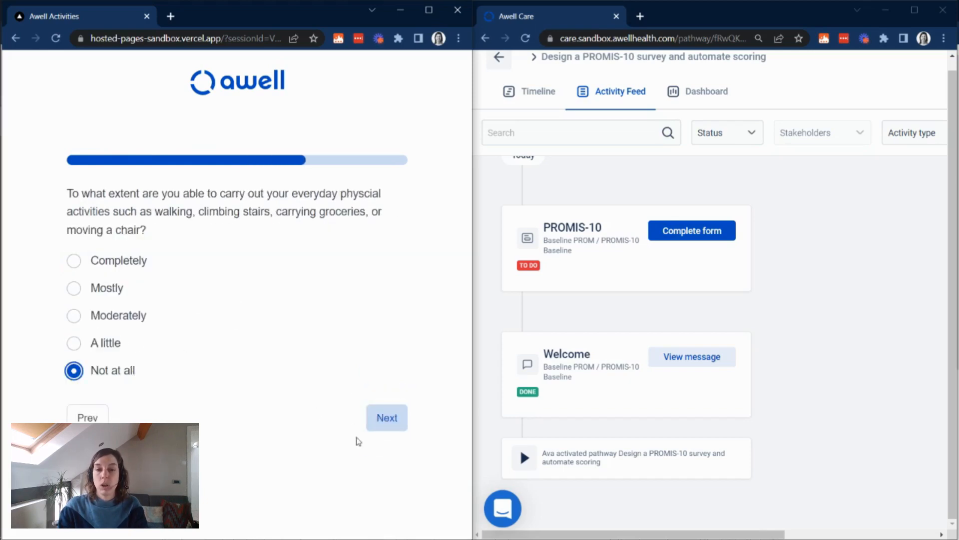
click(385, 427)
click(131, 299)
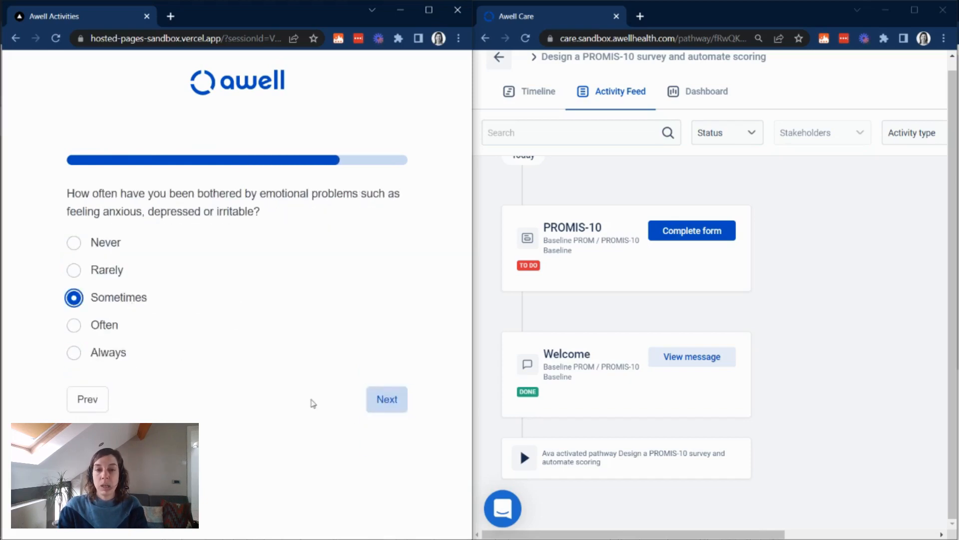
click(383, 399)
Rate average fatigue as Severe and average pain as 5, and submit the PROMIS-10 form.
click(112, 306)
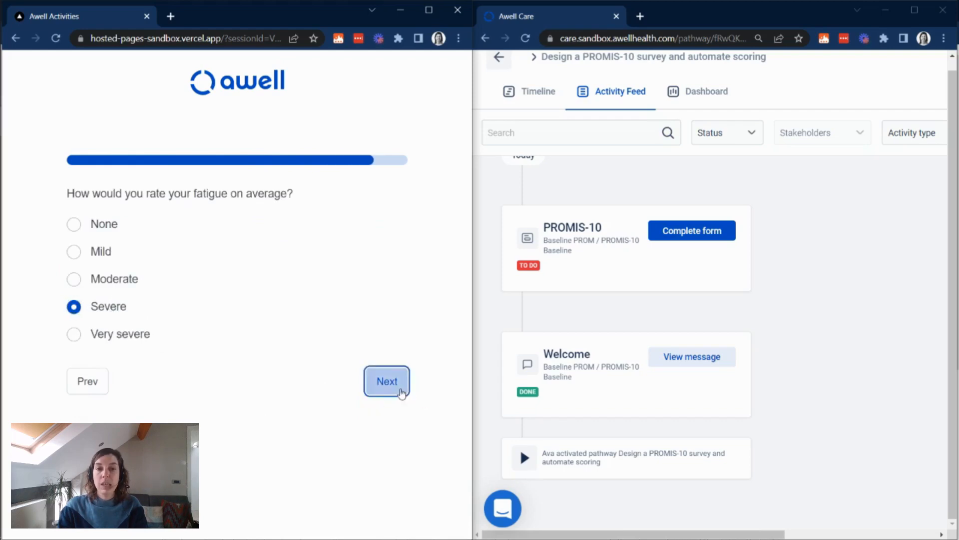
click(395, 387)
click(238, 218)
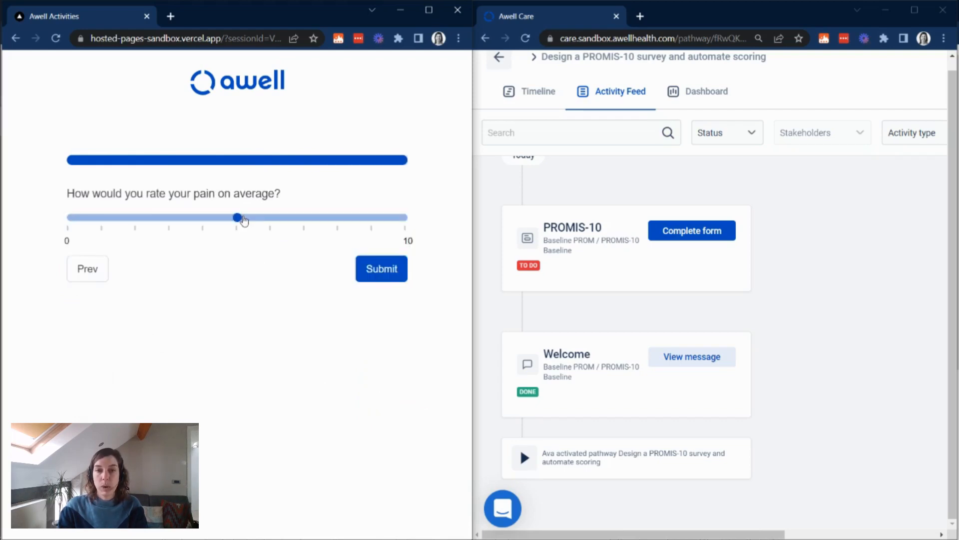
click(379, 271)
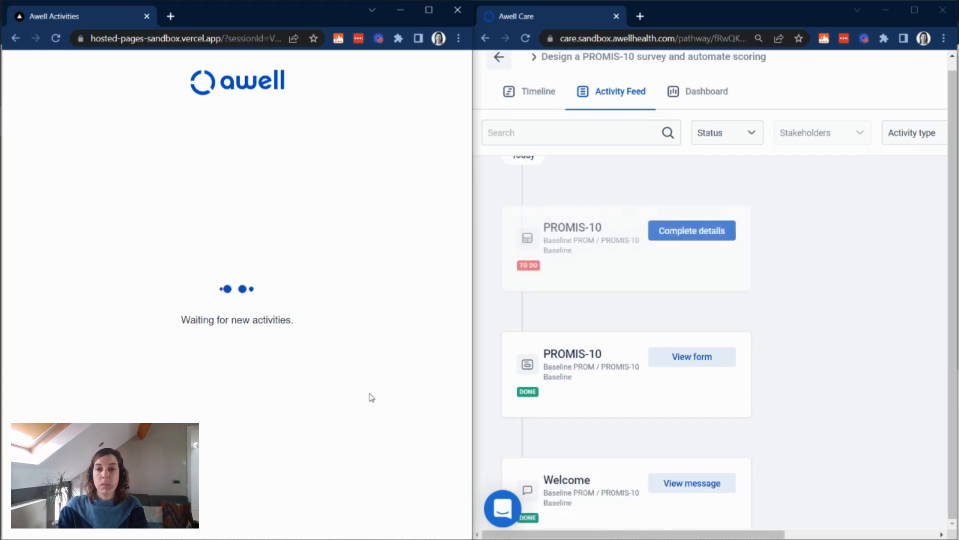
Maximize the Awell Care window and view the results of the completed PROMIS-10 calculation in the activity feed.
click(747, 346)
click(924, 10)
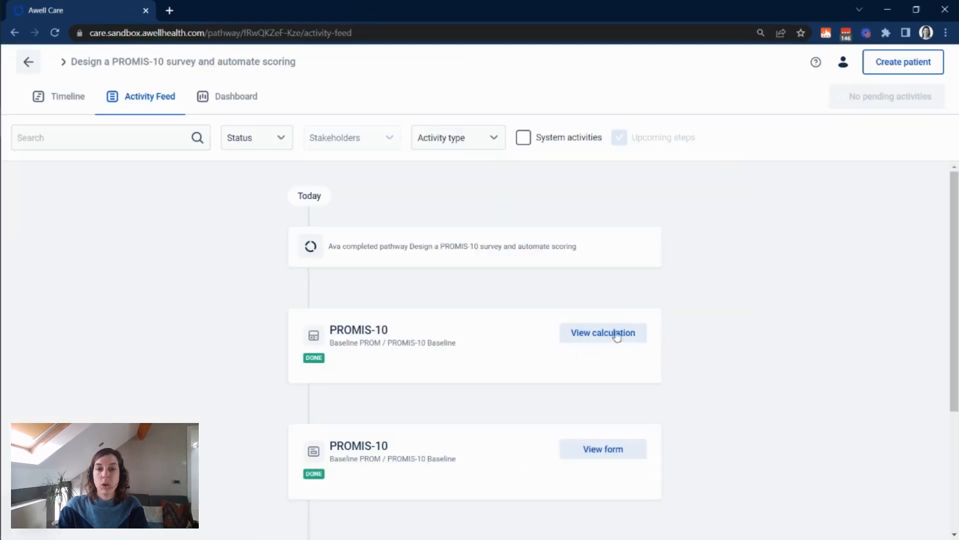
click(619, 338)
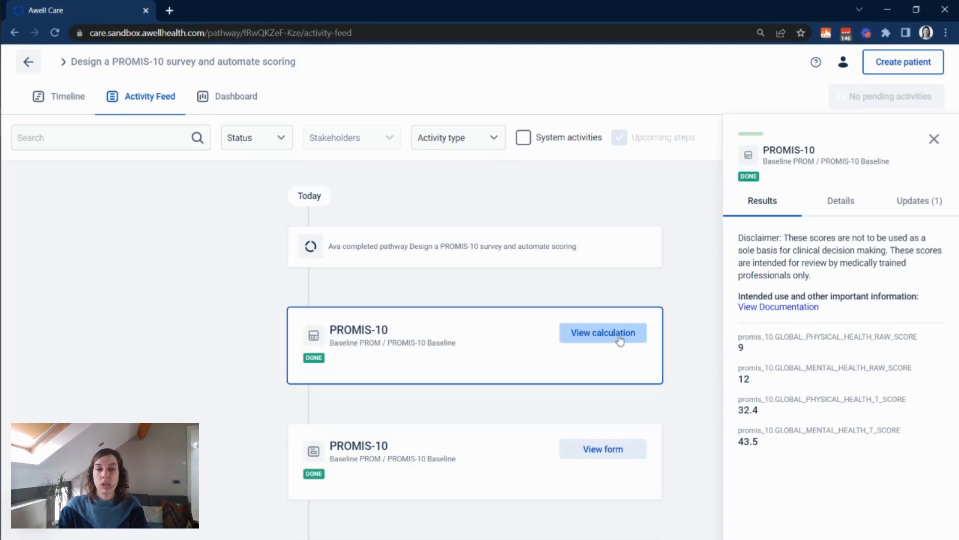